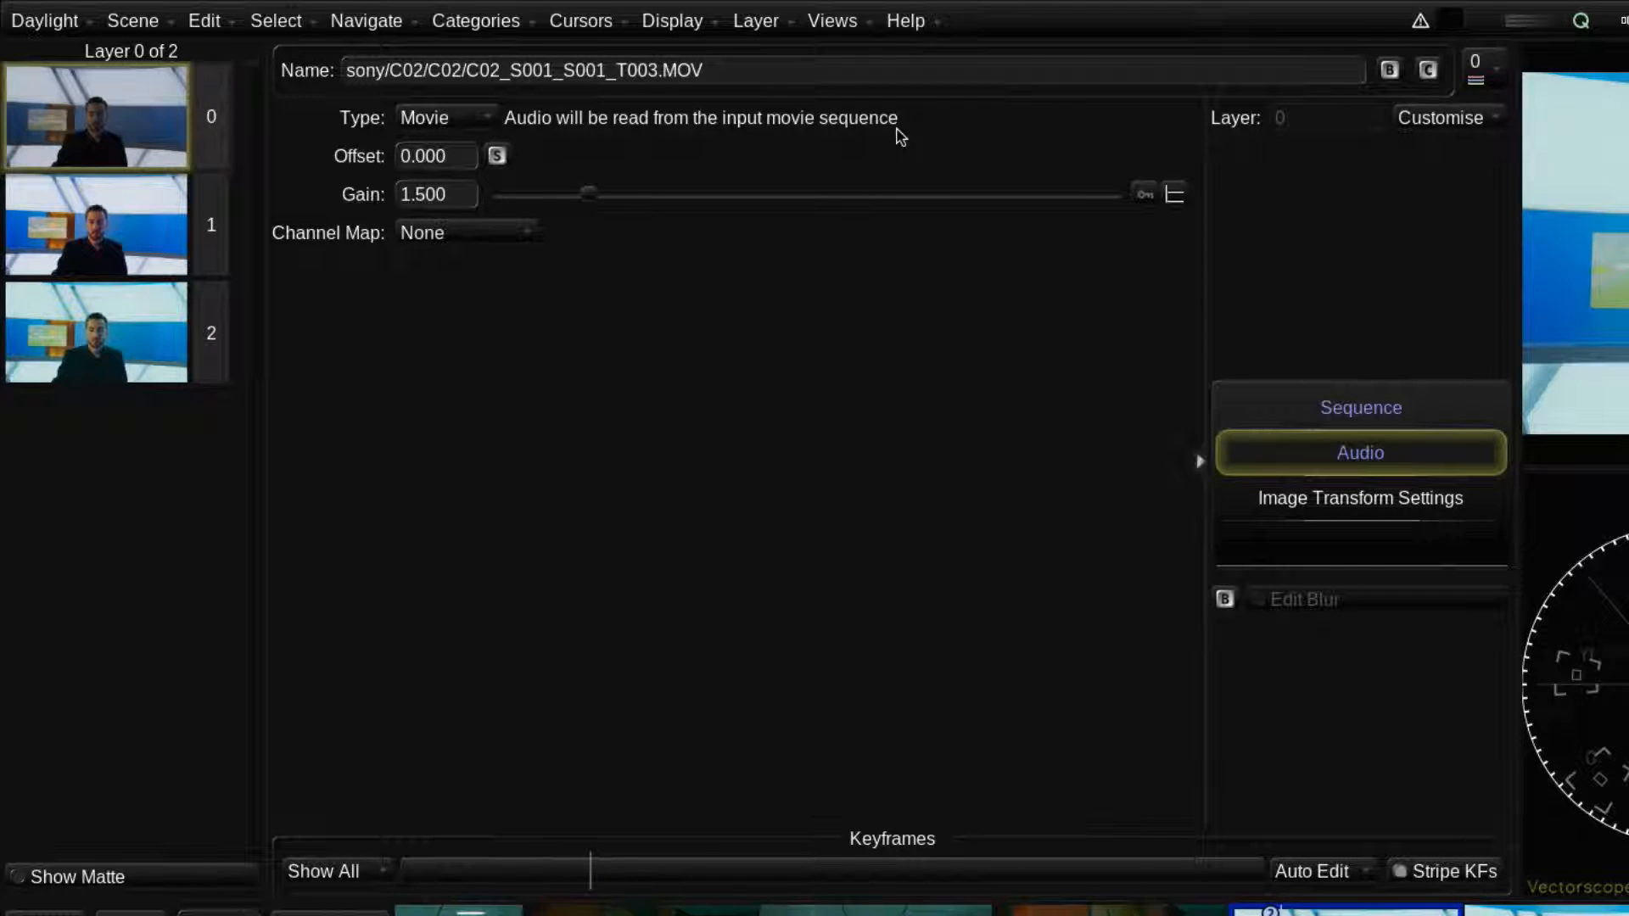
- Open the Sequence Browser and locate 805_1001.WAV on BOB_TXFR_BKP_3 in Daylight/0066_Lerchenberg/1_sourceMedia/2_audio/2014-10-16_day7/DEVA/805_1
left_click(845, 24)
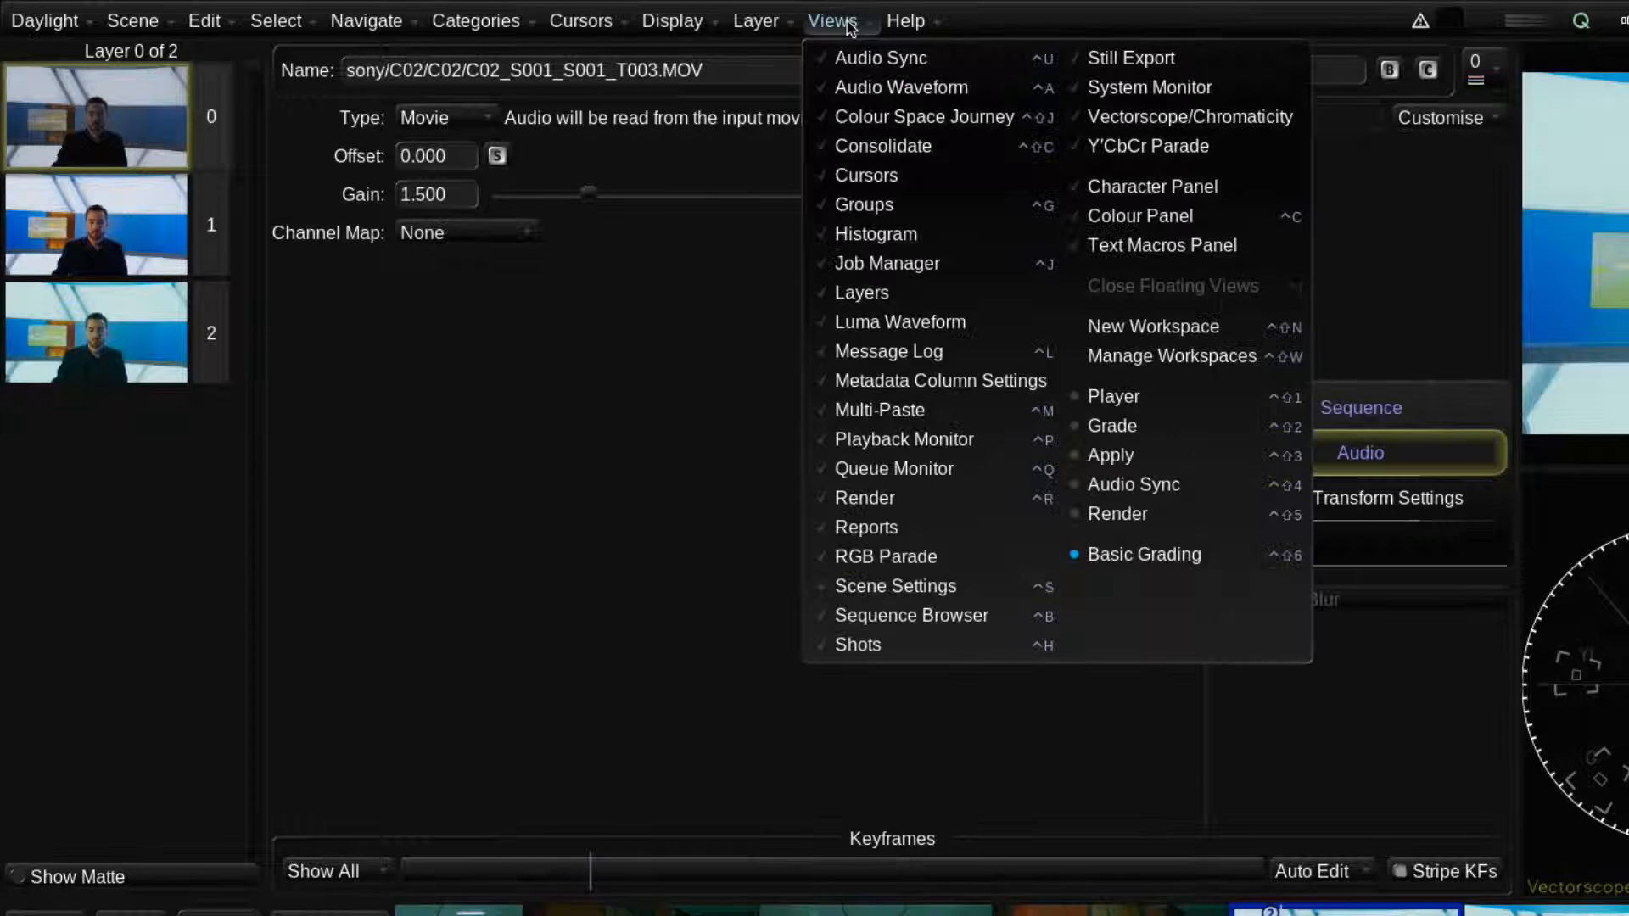
left_click(849, 616)
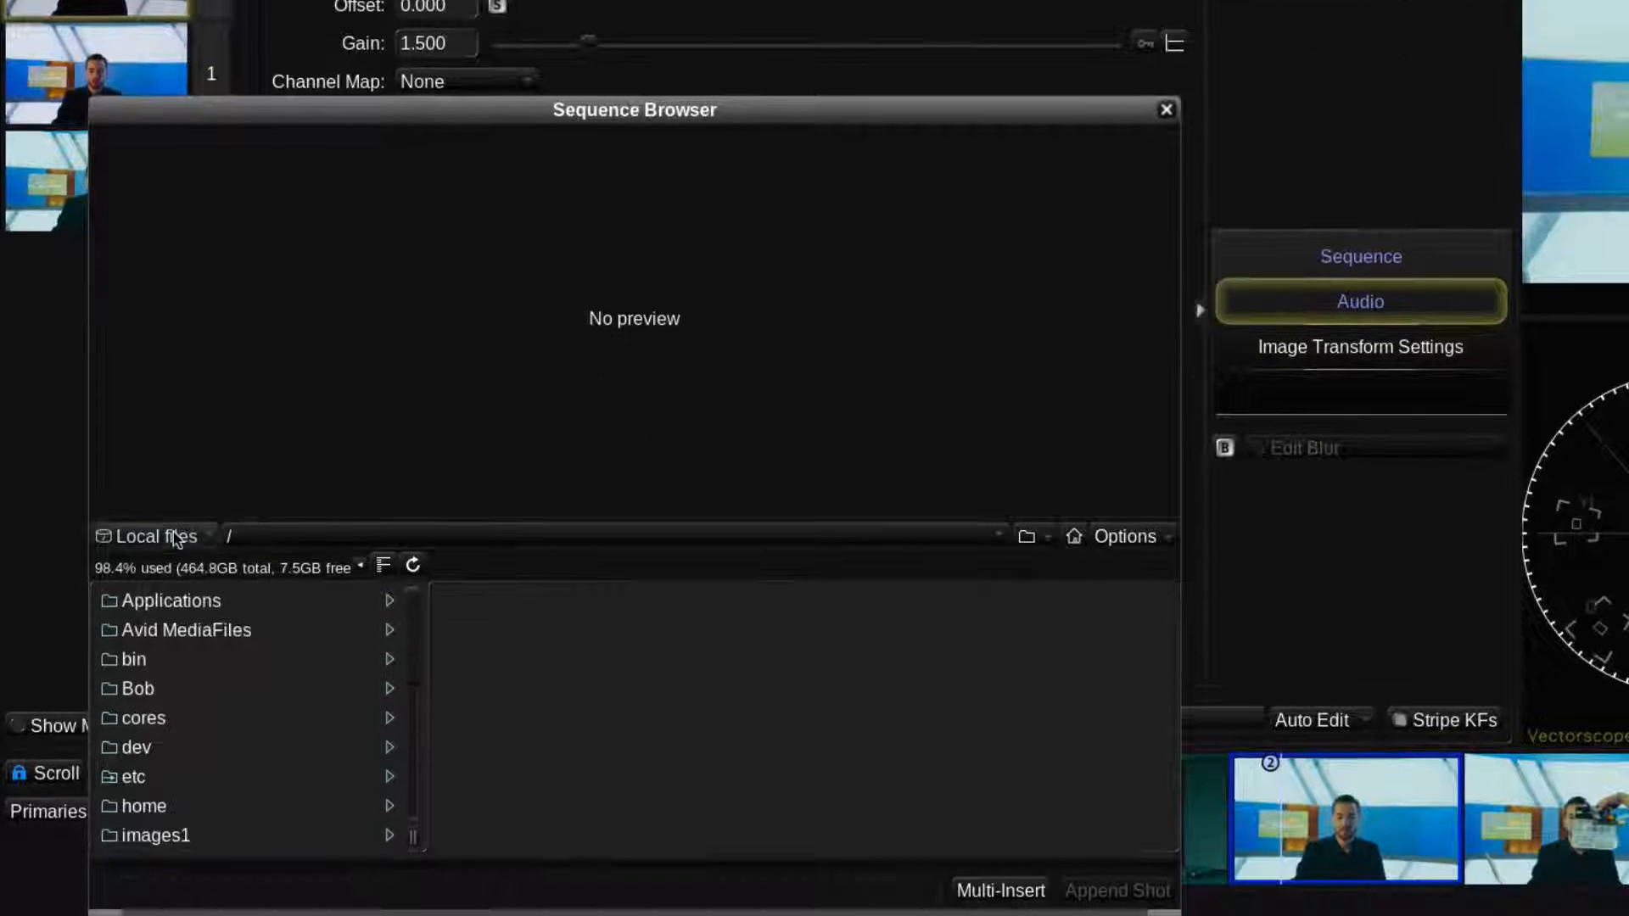
left_click(176, 540)
left_click(181, 657)
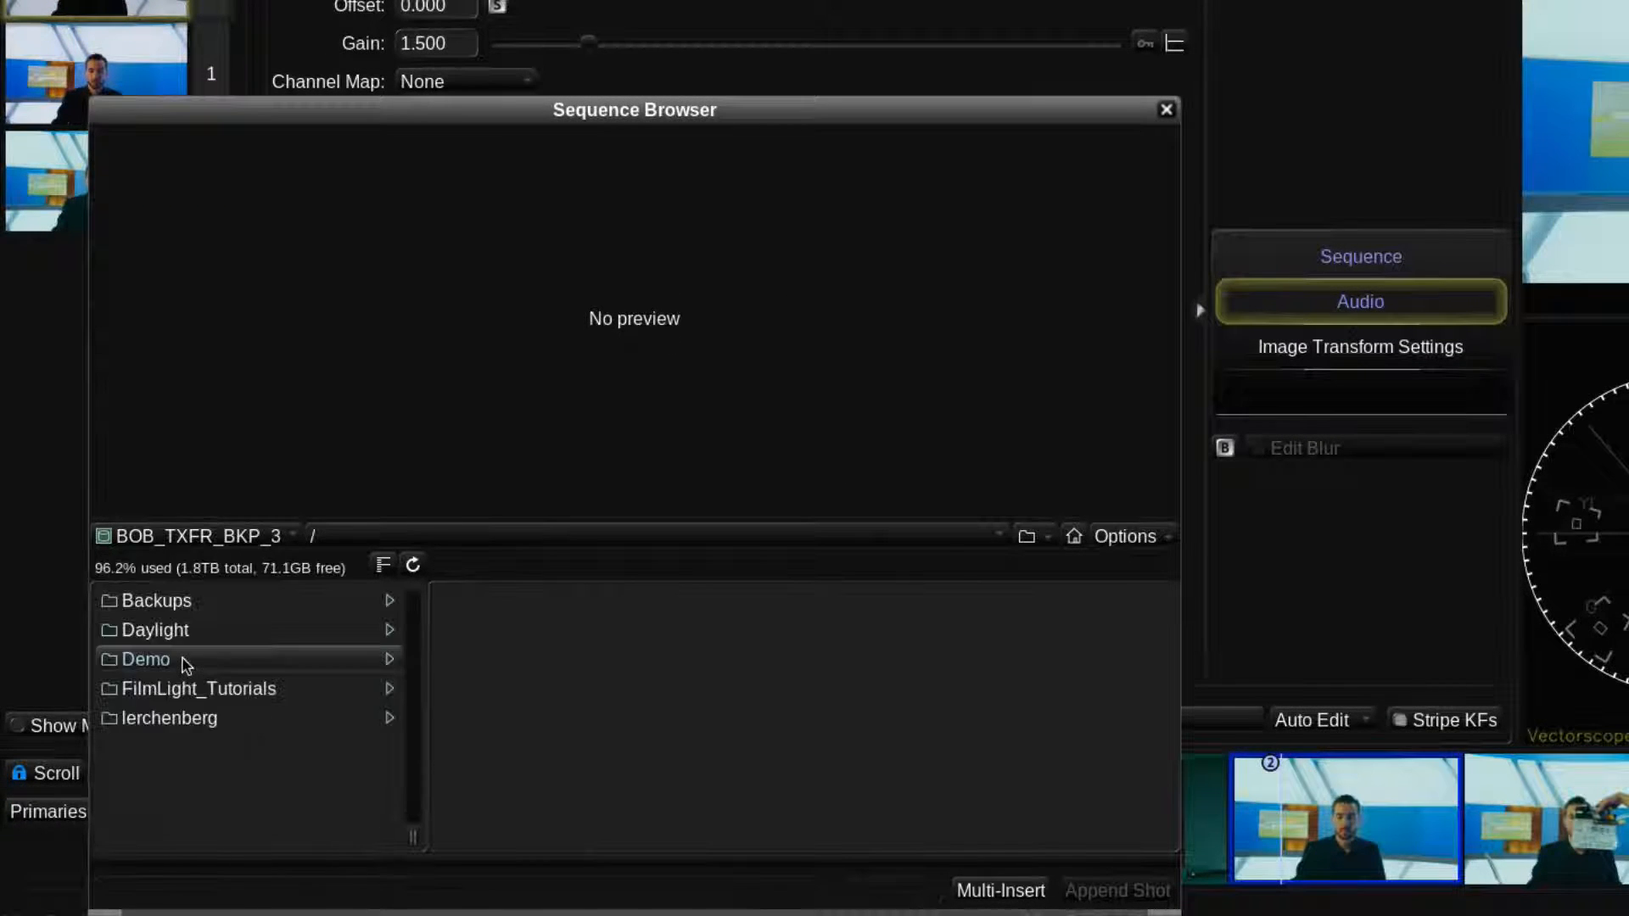
left_click(188, 642)
left_click(551, 602)
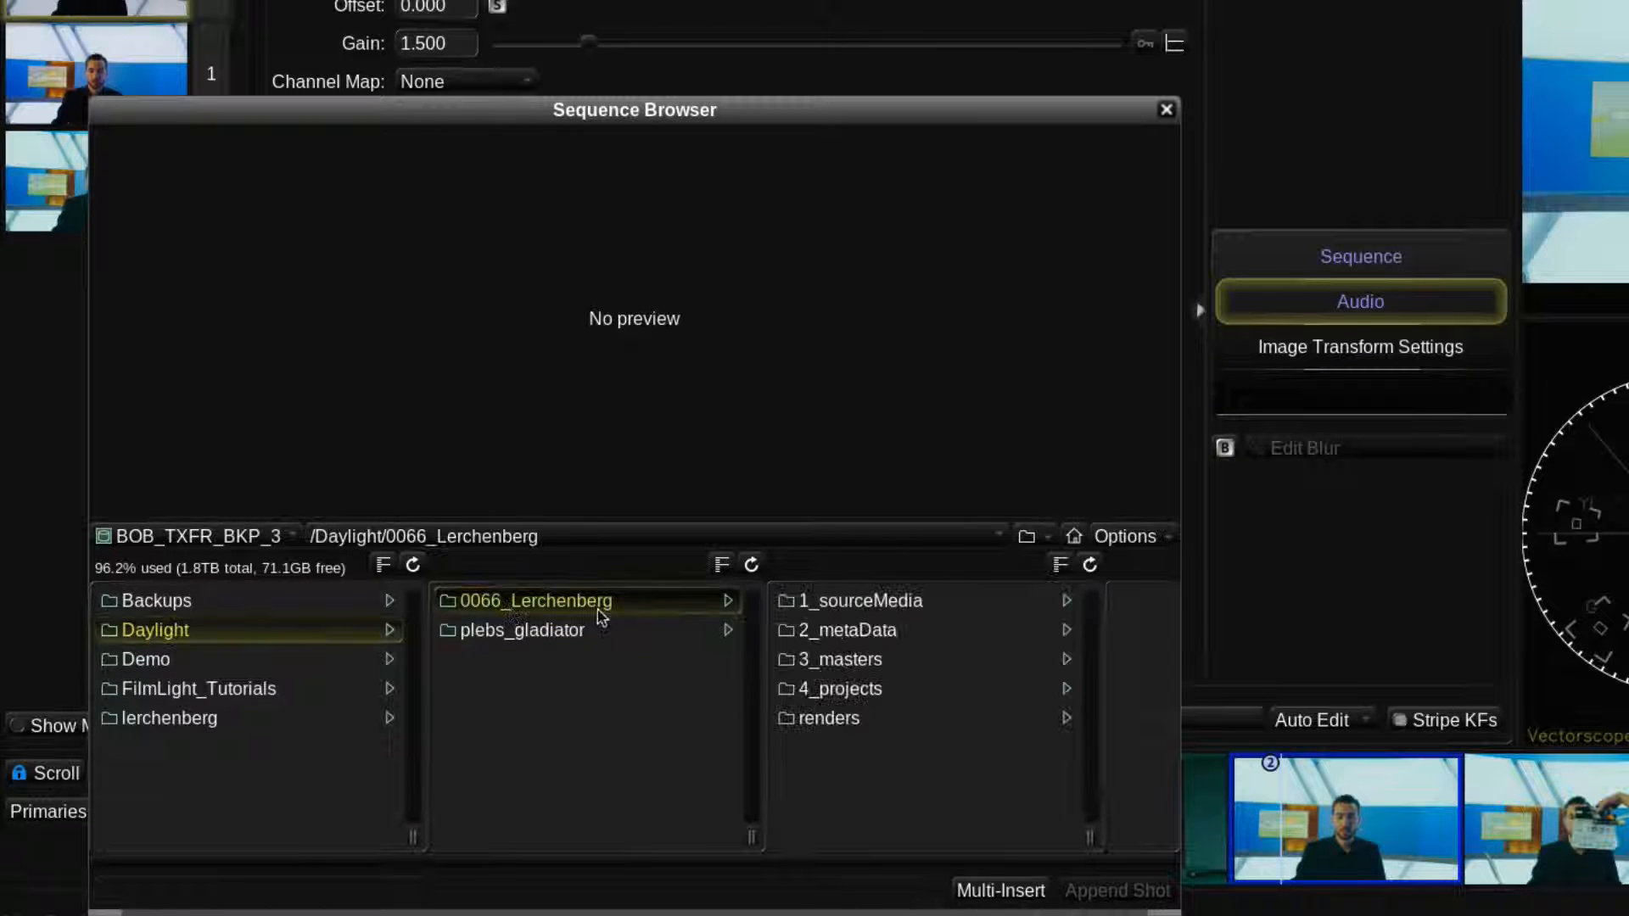
left_click(814, 604)
left_click(953, 629)
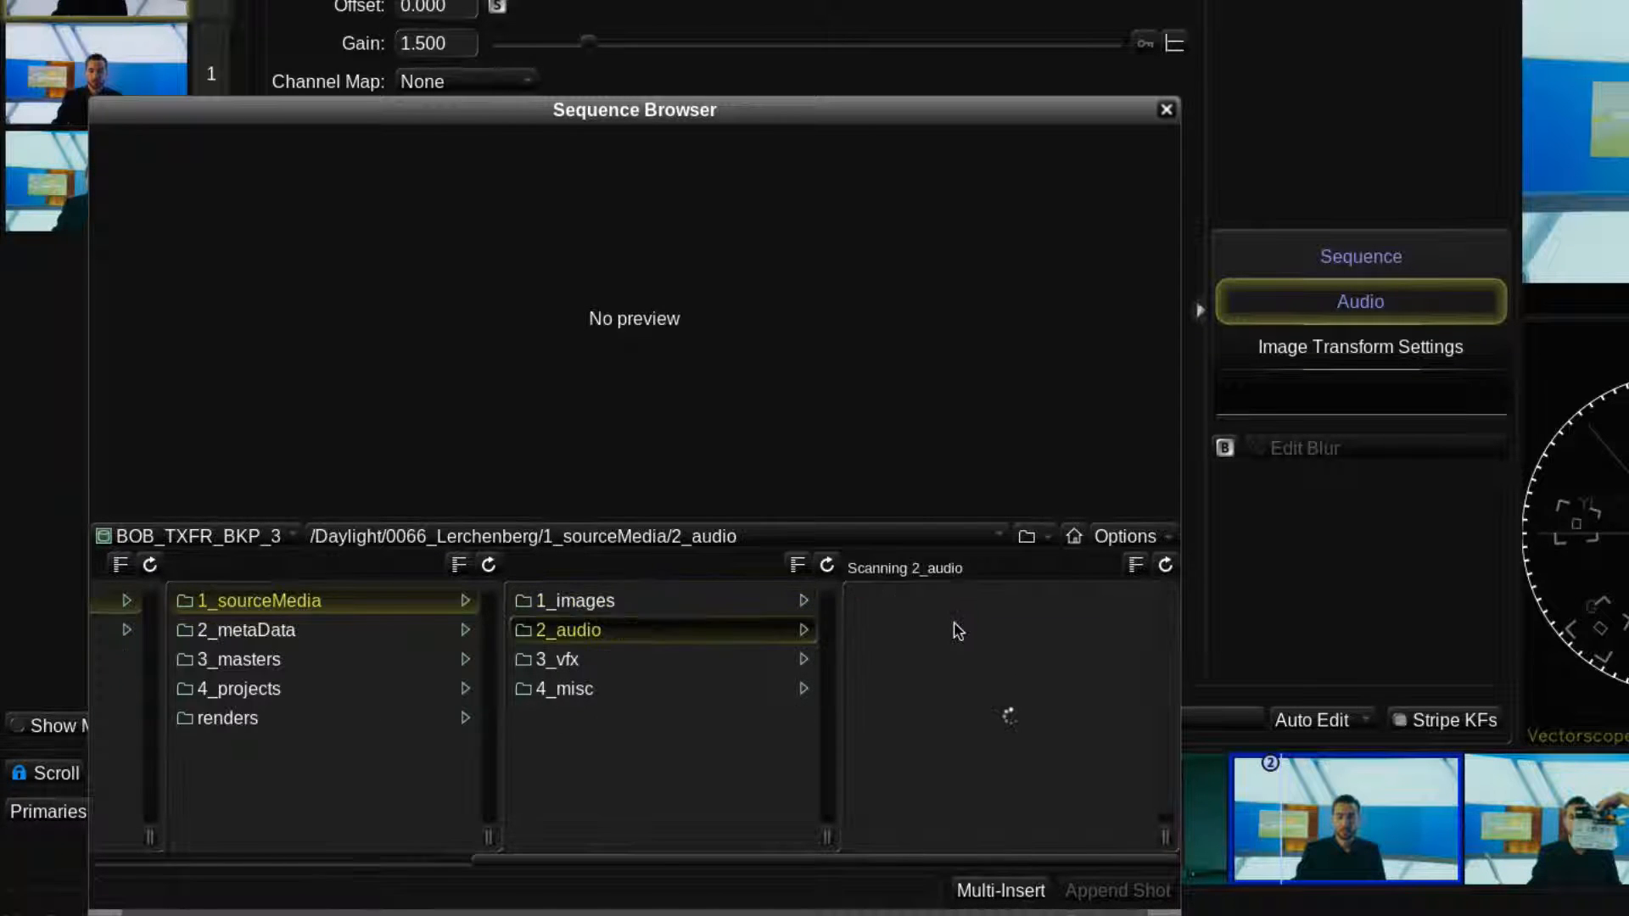
left_click(984, 653)
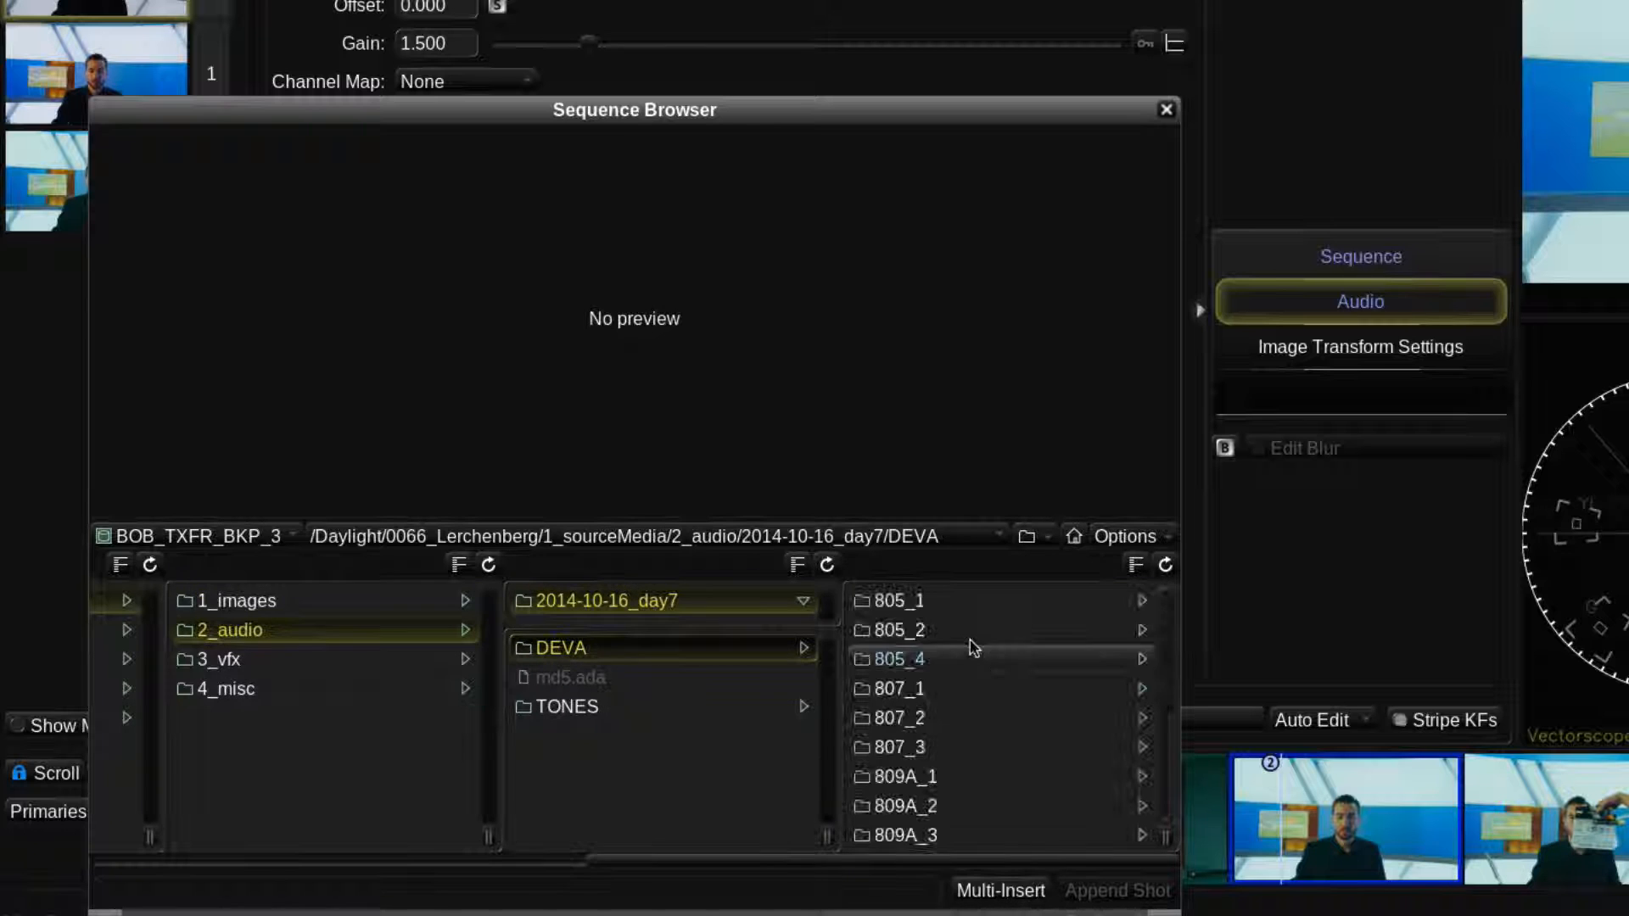
left_click(933, 601)
left_click(937, 602)
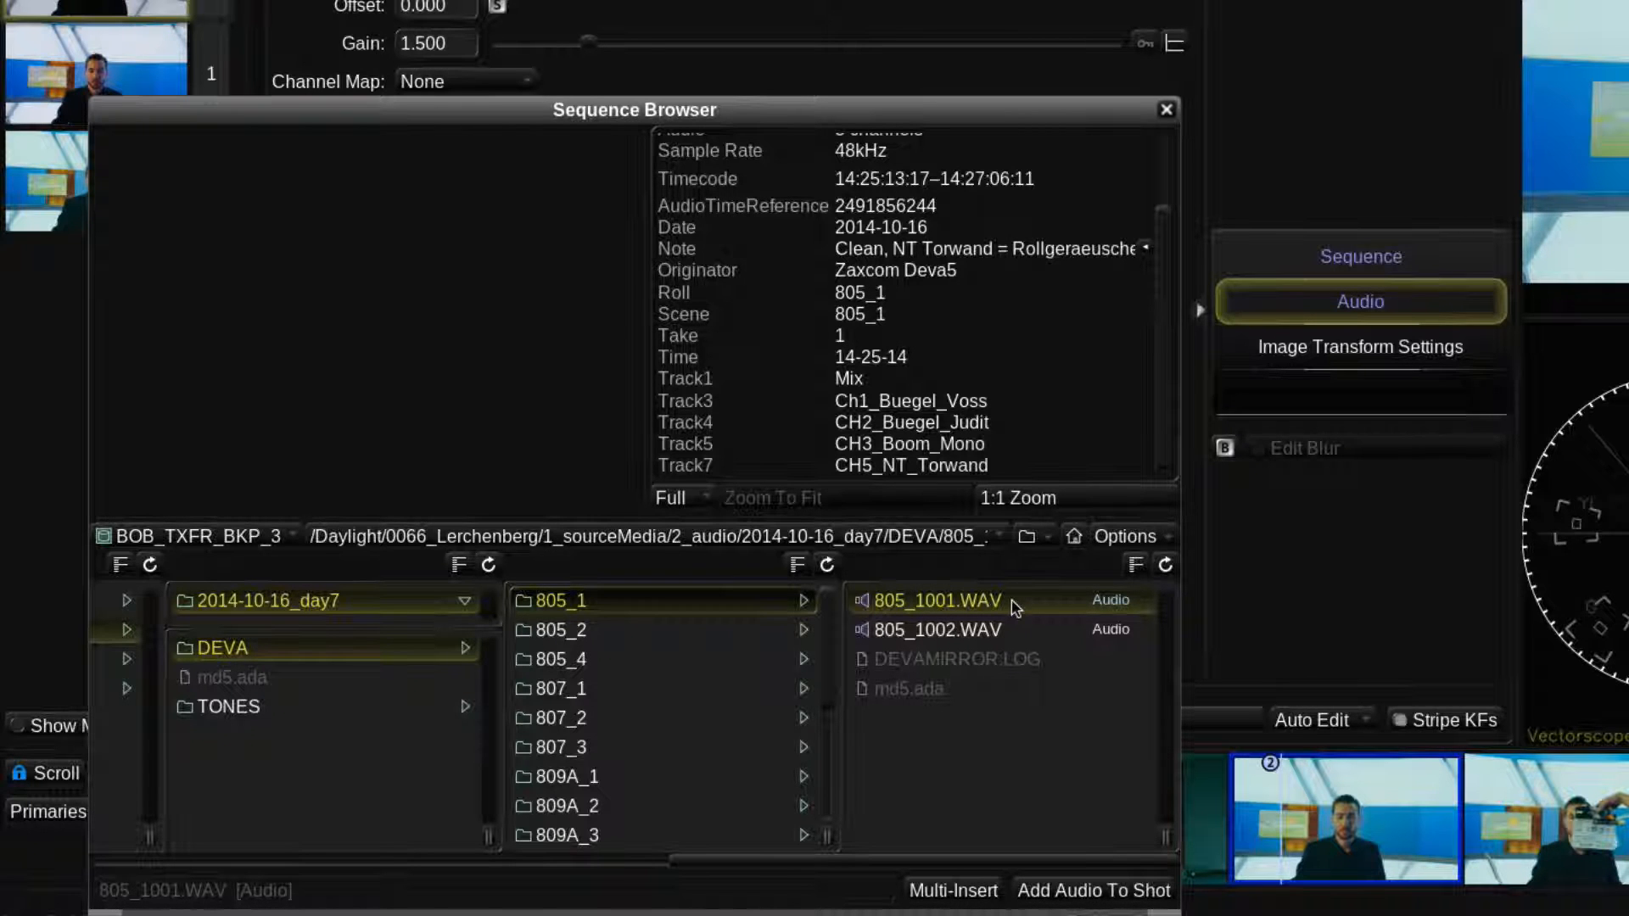
- Review the metadata of 805_1001.WAV and attach the file as the current shot's audio
scroll(1171, 288, "up", 1)
left_click_drag(1168, 280, 1169, 205)
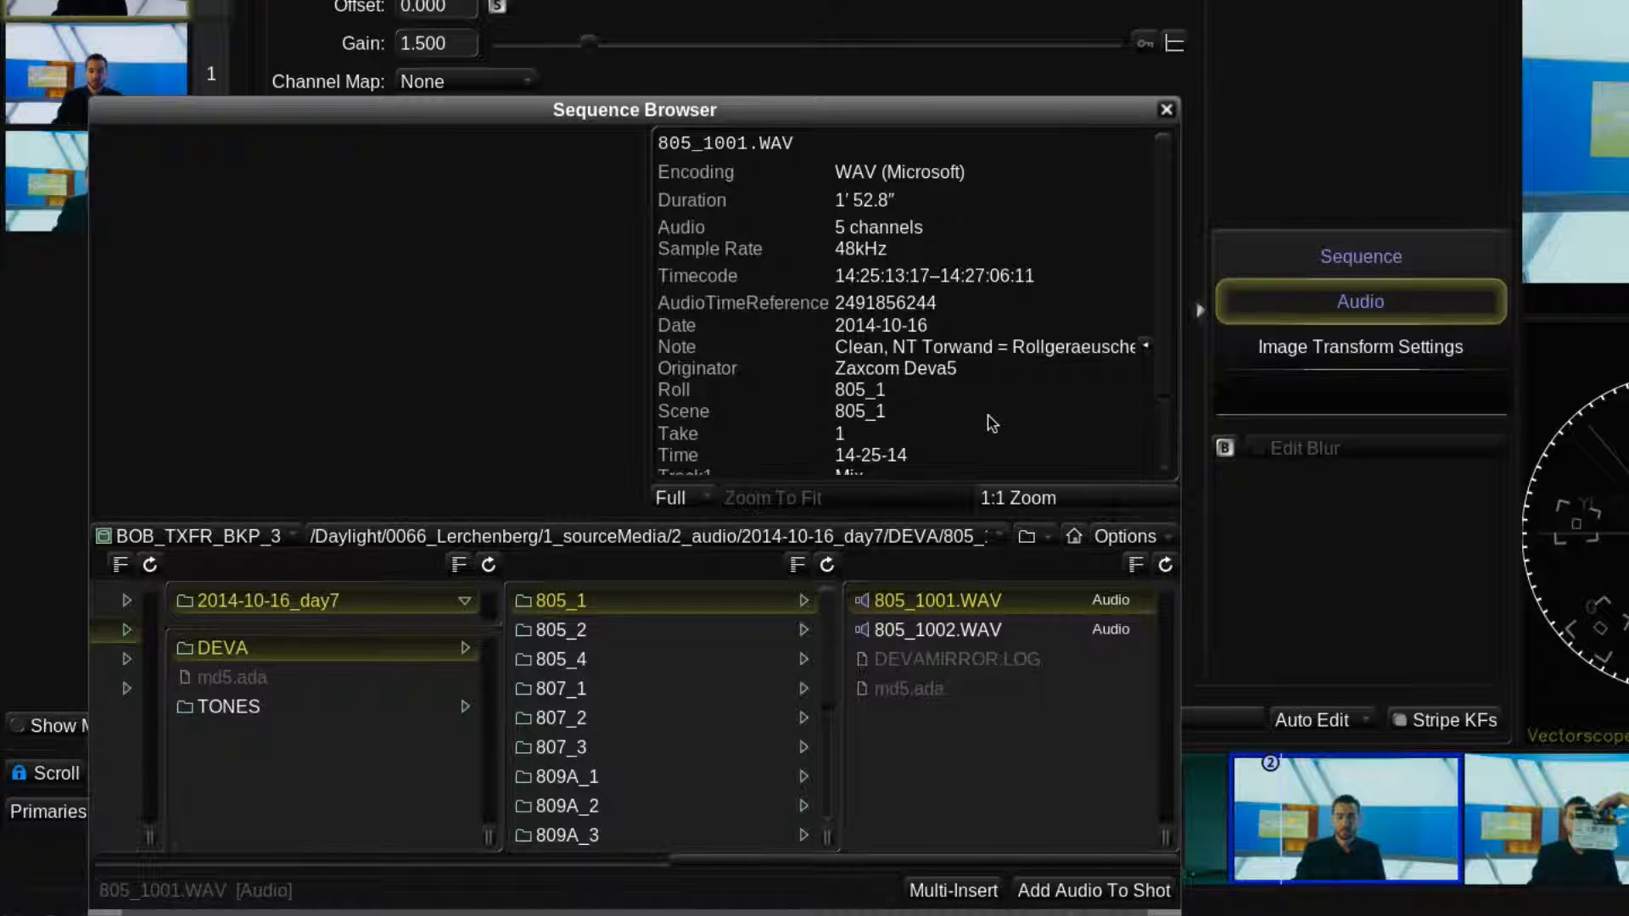
double_click(1016, 598)
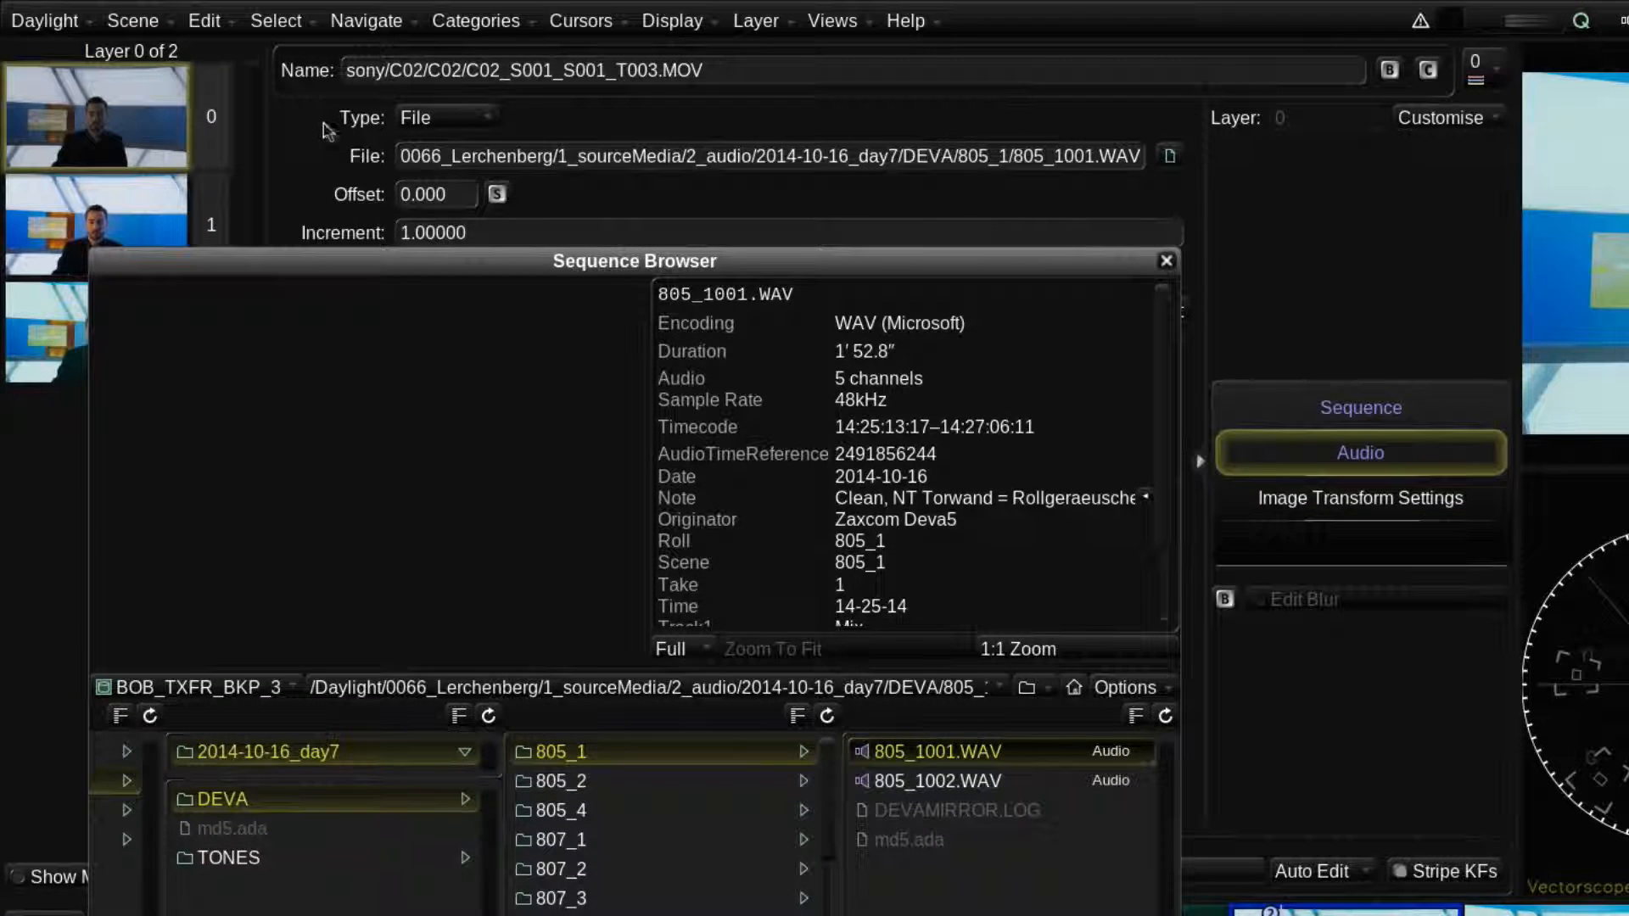
- Set the shot's audio type back to Movie and close the Sequence Browser
left_click(446, 120)
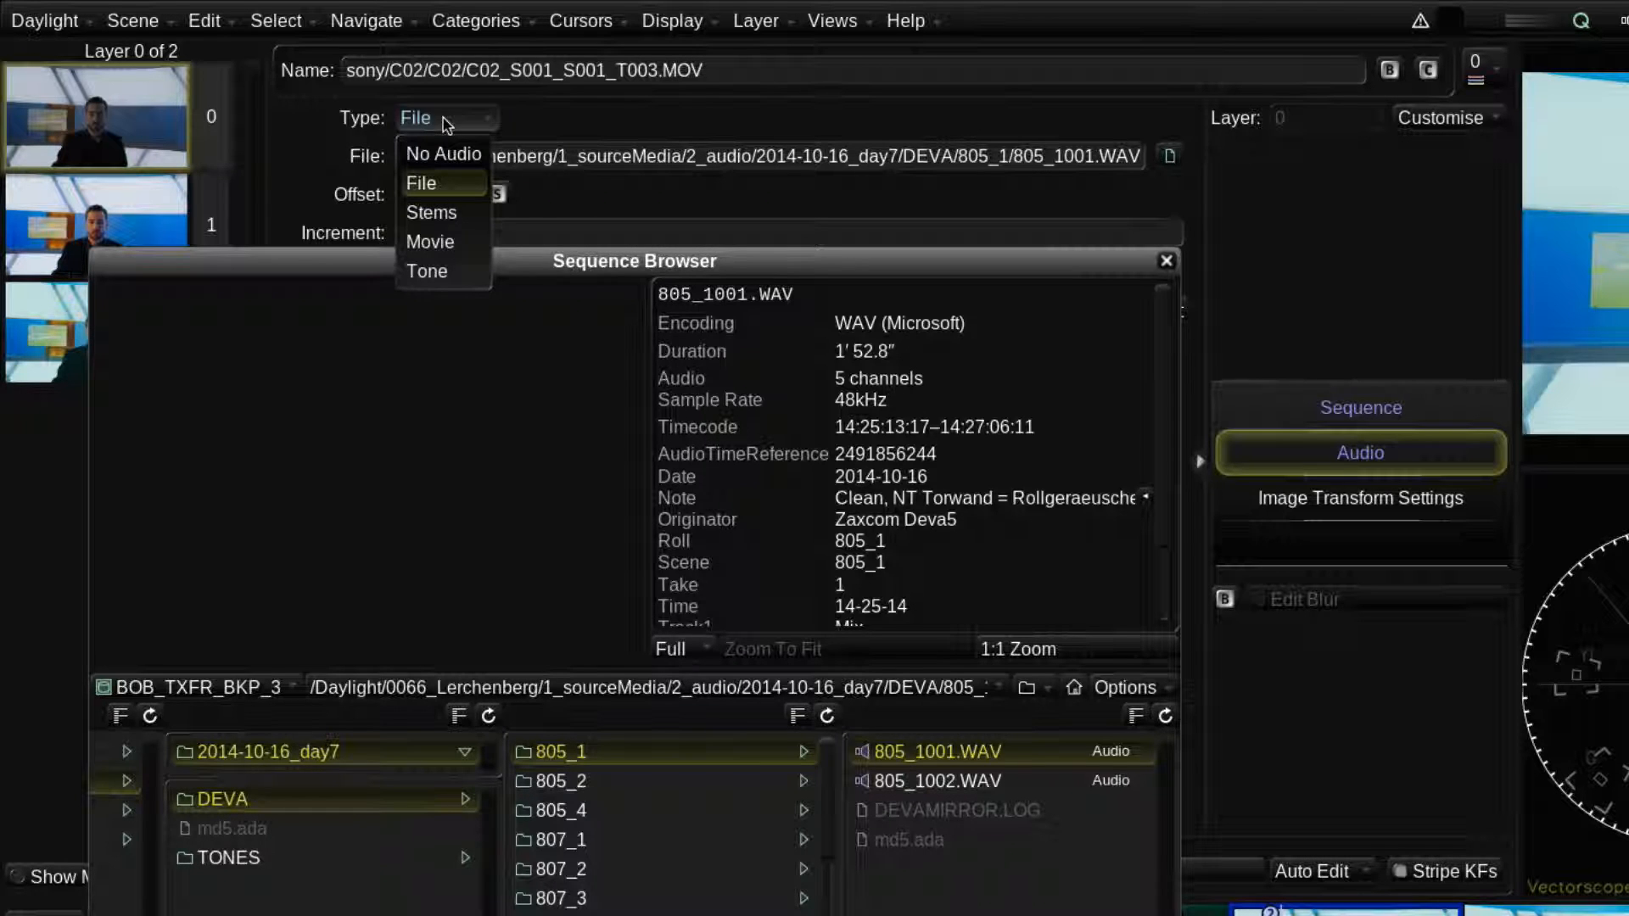
left_click(466, 242)
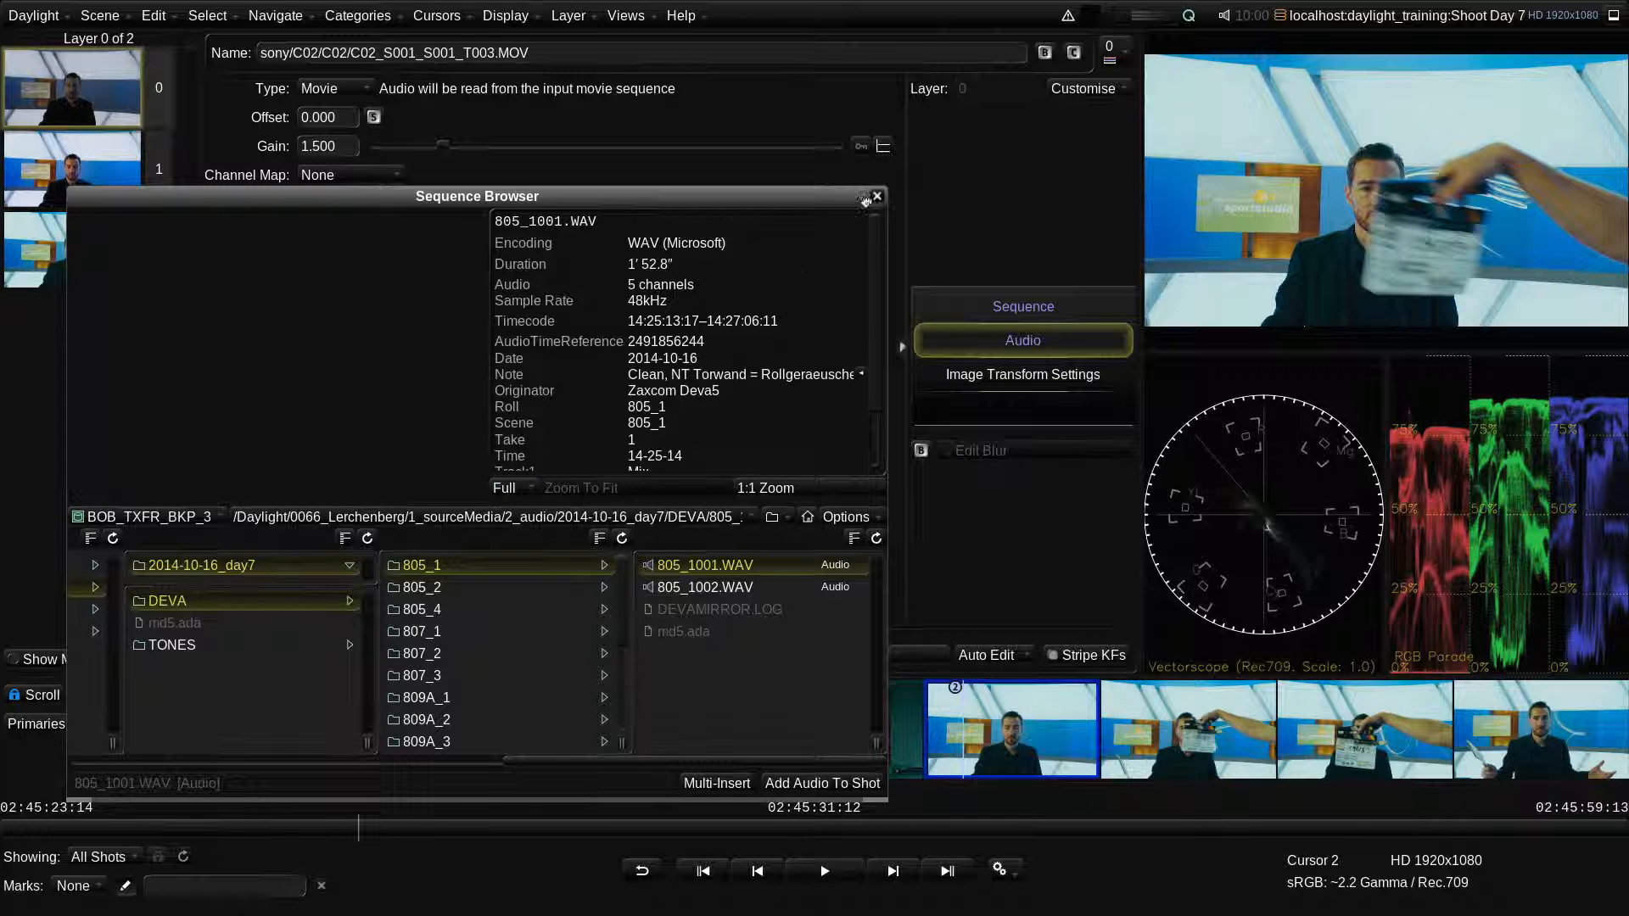
left_click(878, 198)
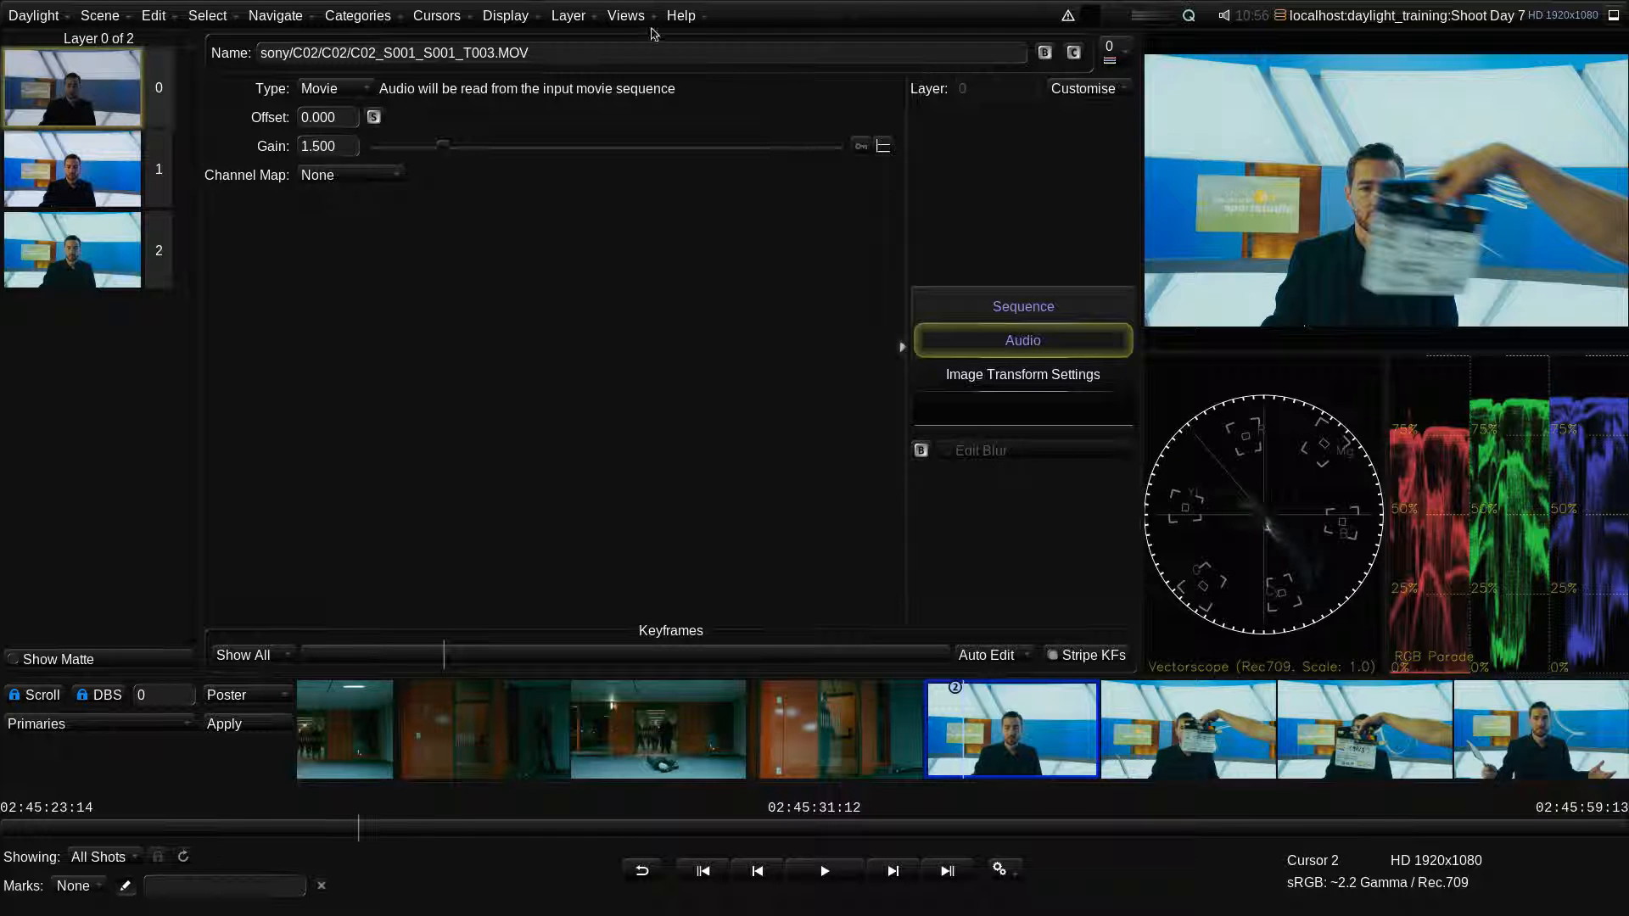
- Switch to the Audio Sync workspace
left_click(632, 17)
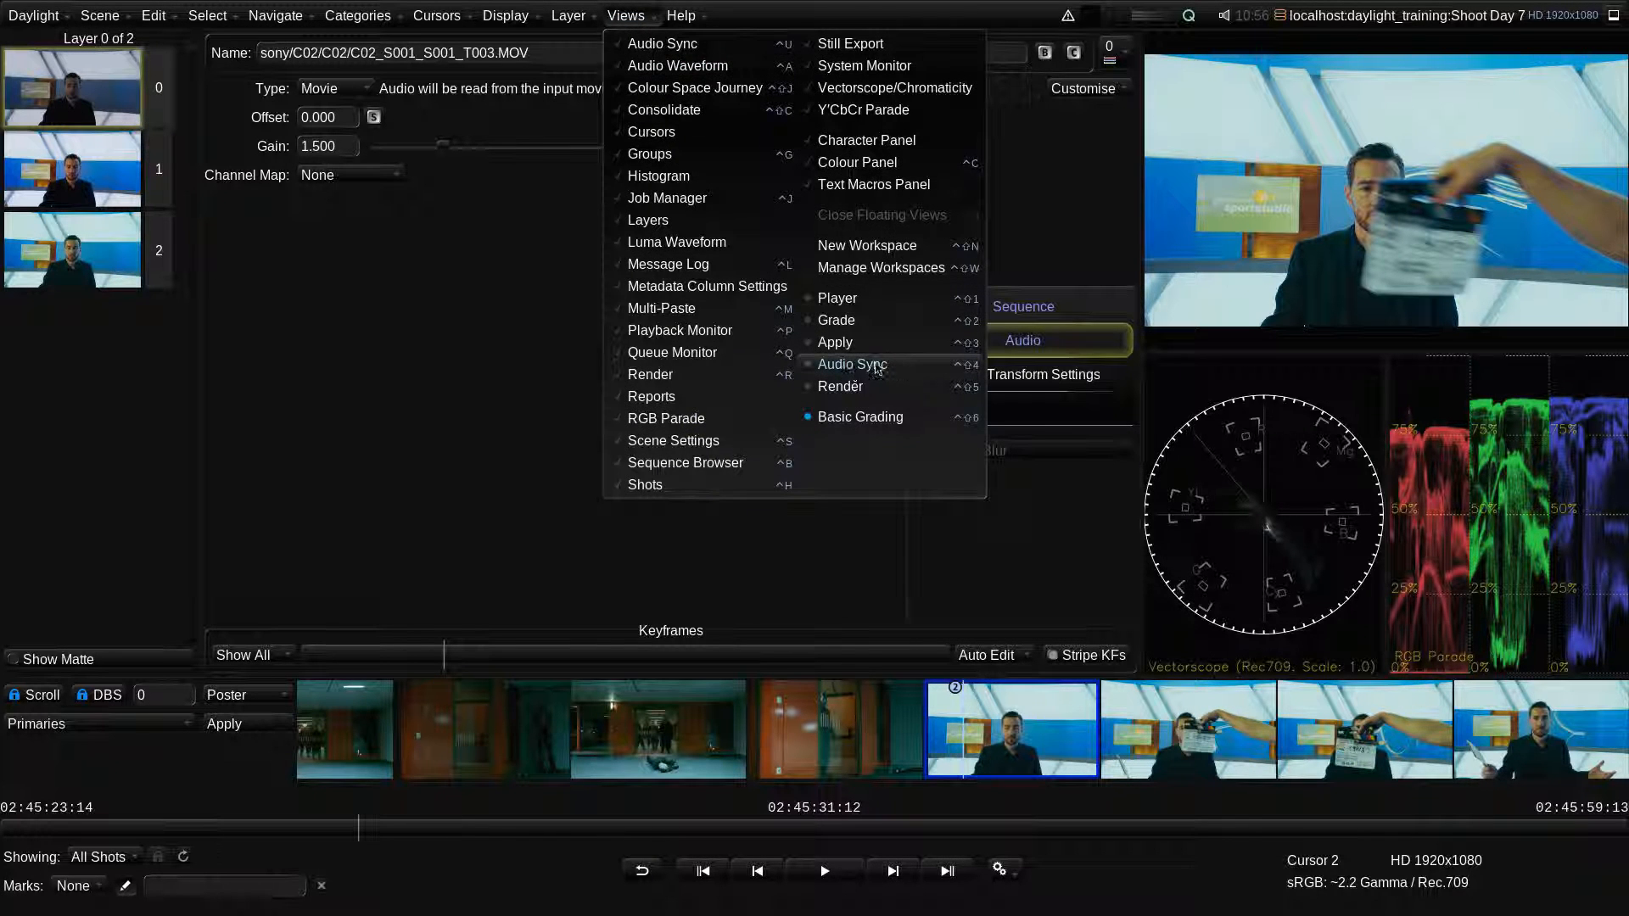
left_click(1002, 511)
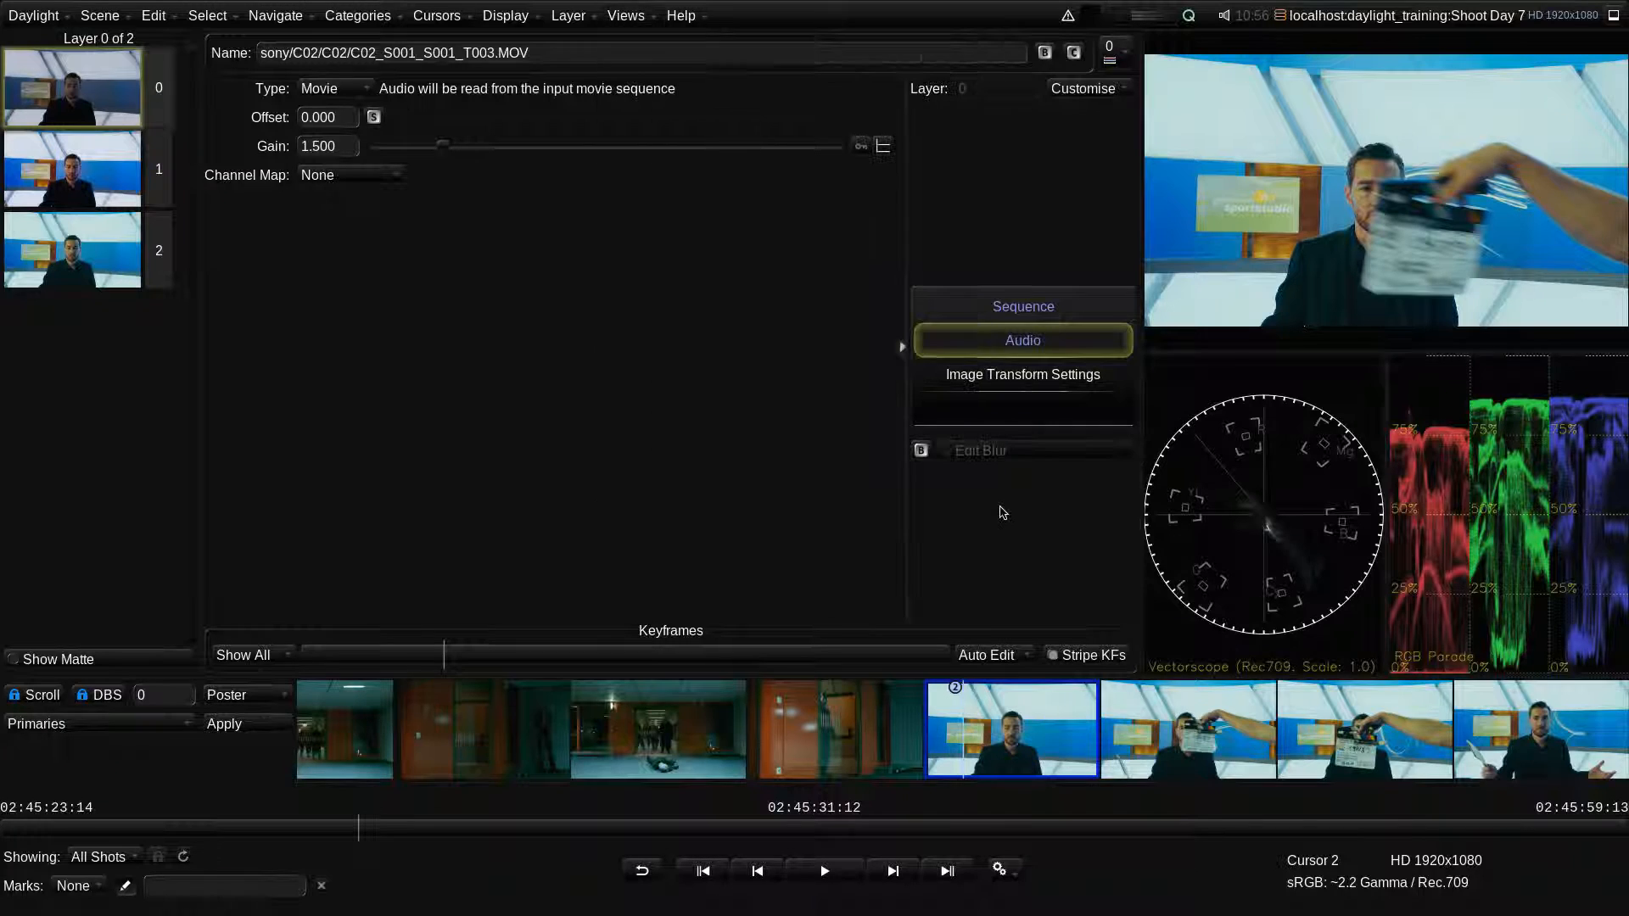
key("ctrl+shift+4")
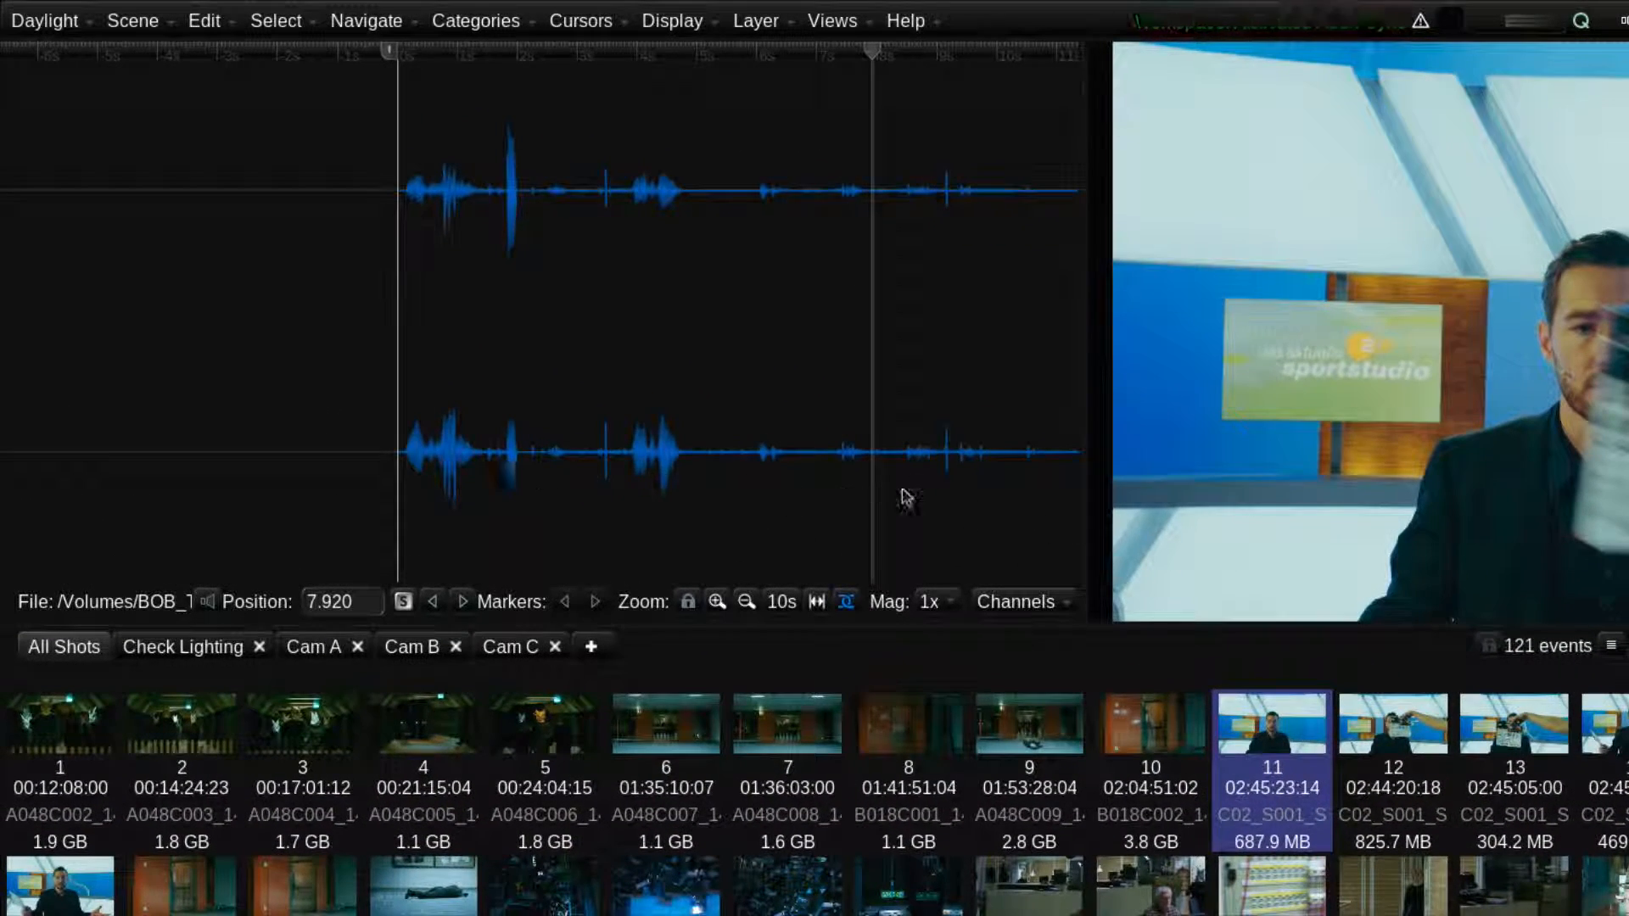
- Zoom the audio waveform in to a closer time range and set its magnification to 2x
left_click(719, 601)
left_click(719, 602)
left_click(746, 602)
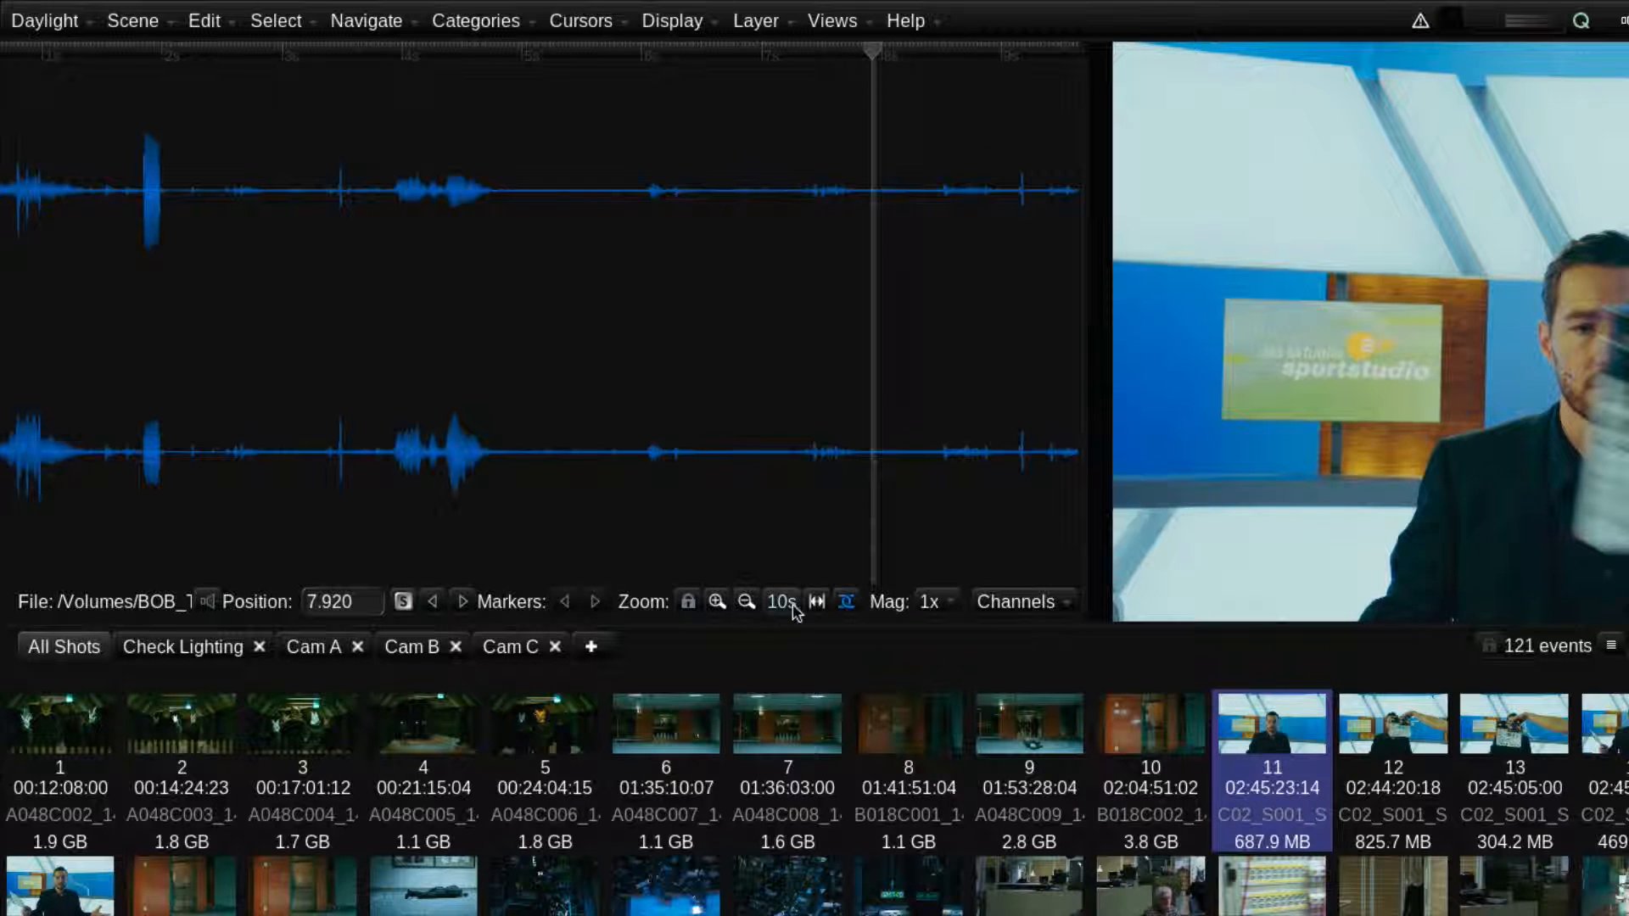
left_click(930, 603)
left_click(934, 670)
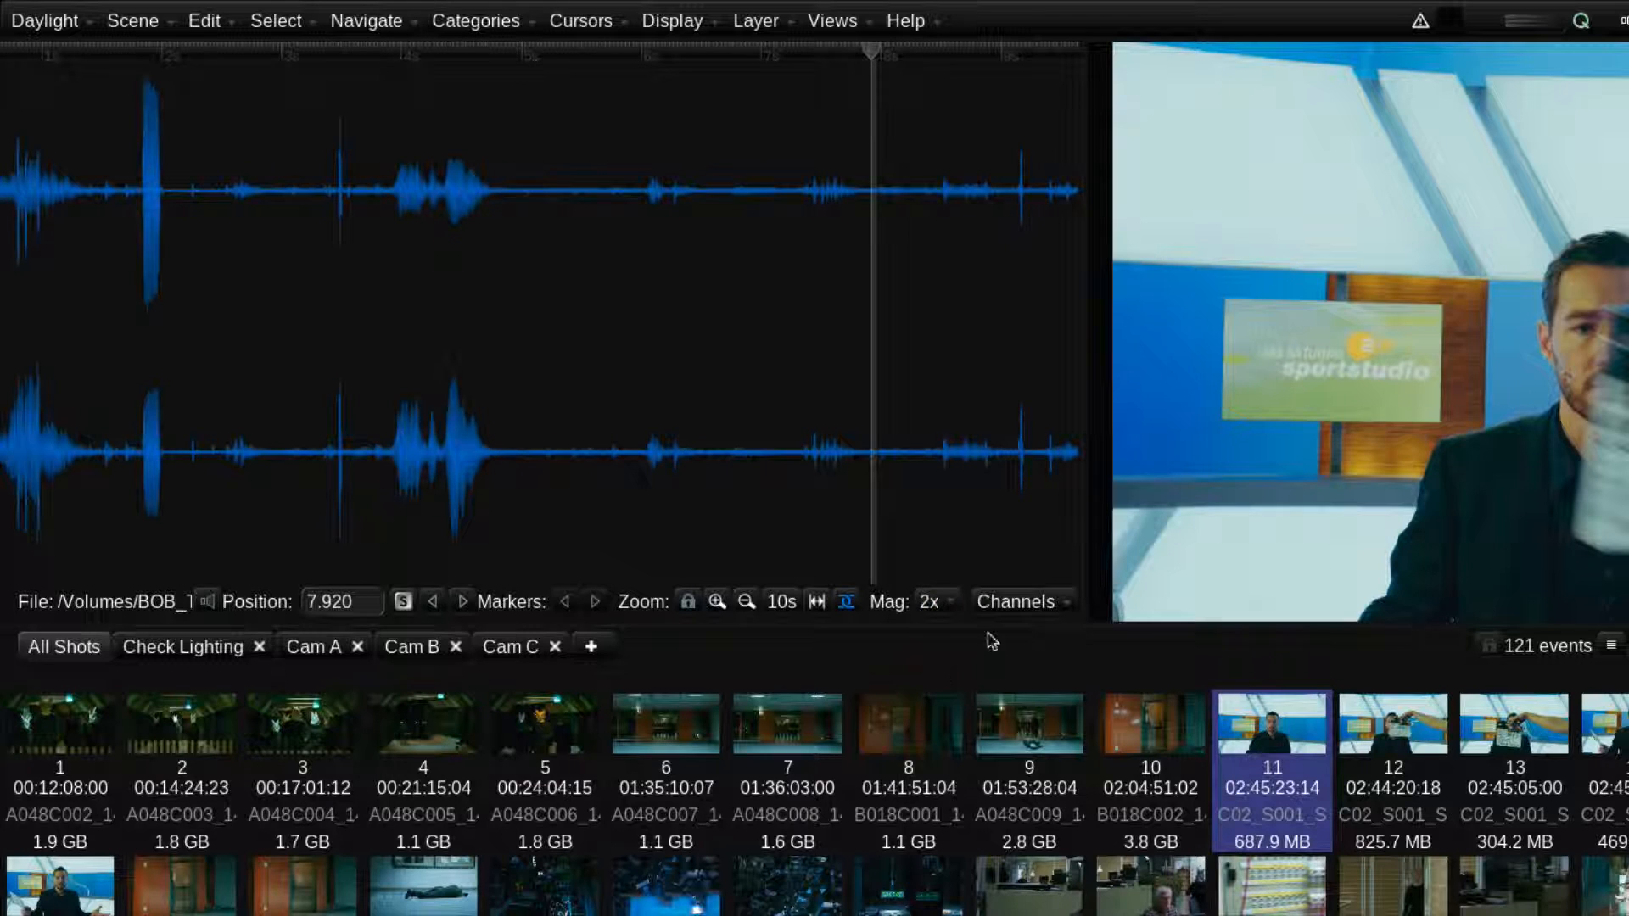
- Hide audio channel 2 in the waveform display and show it again
left_click(1026, 607)
left_click(1018, 659)
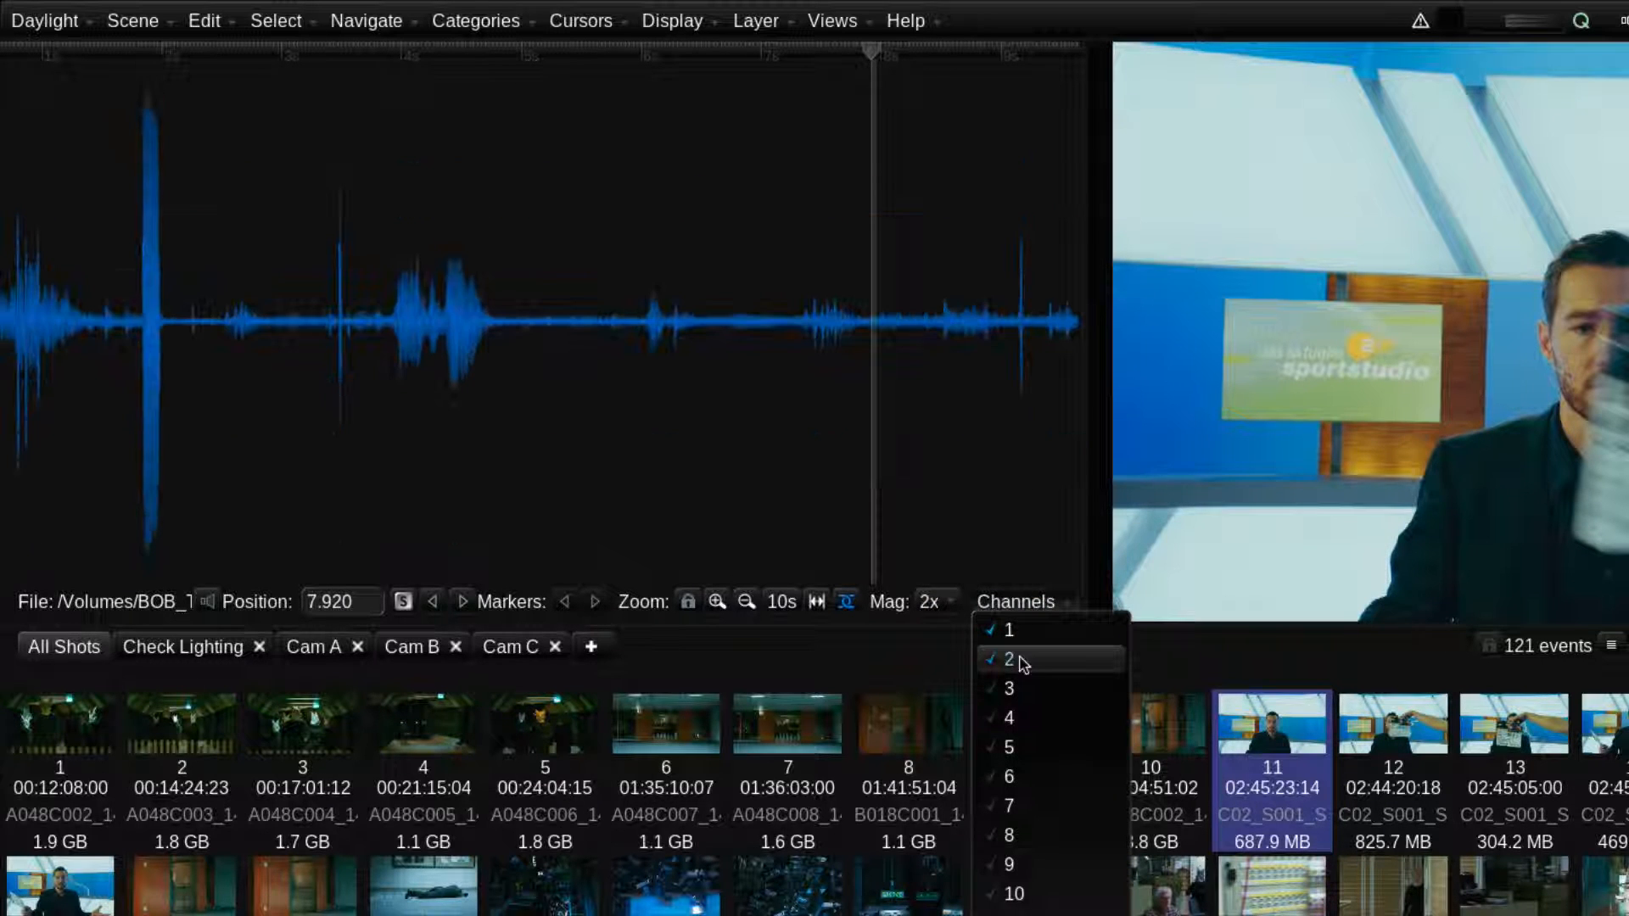
left_click(1018, 659)
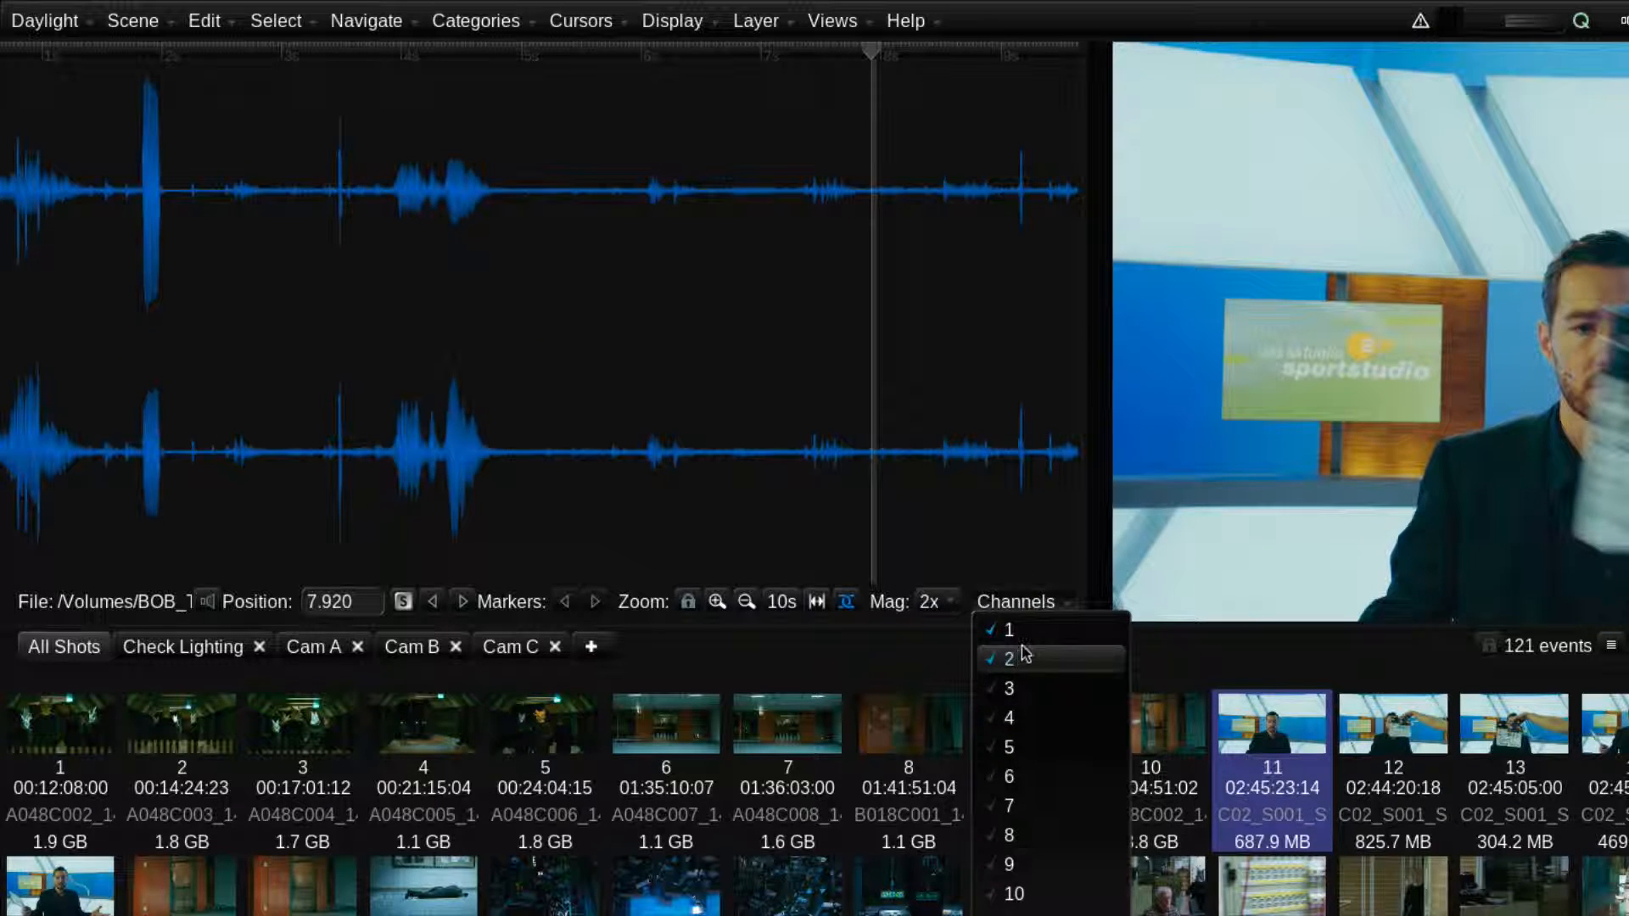
left_click(1037, 602)
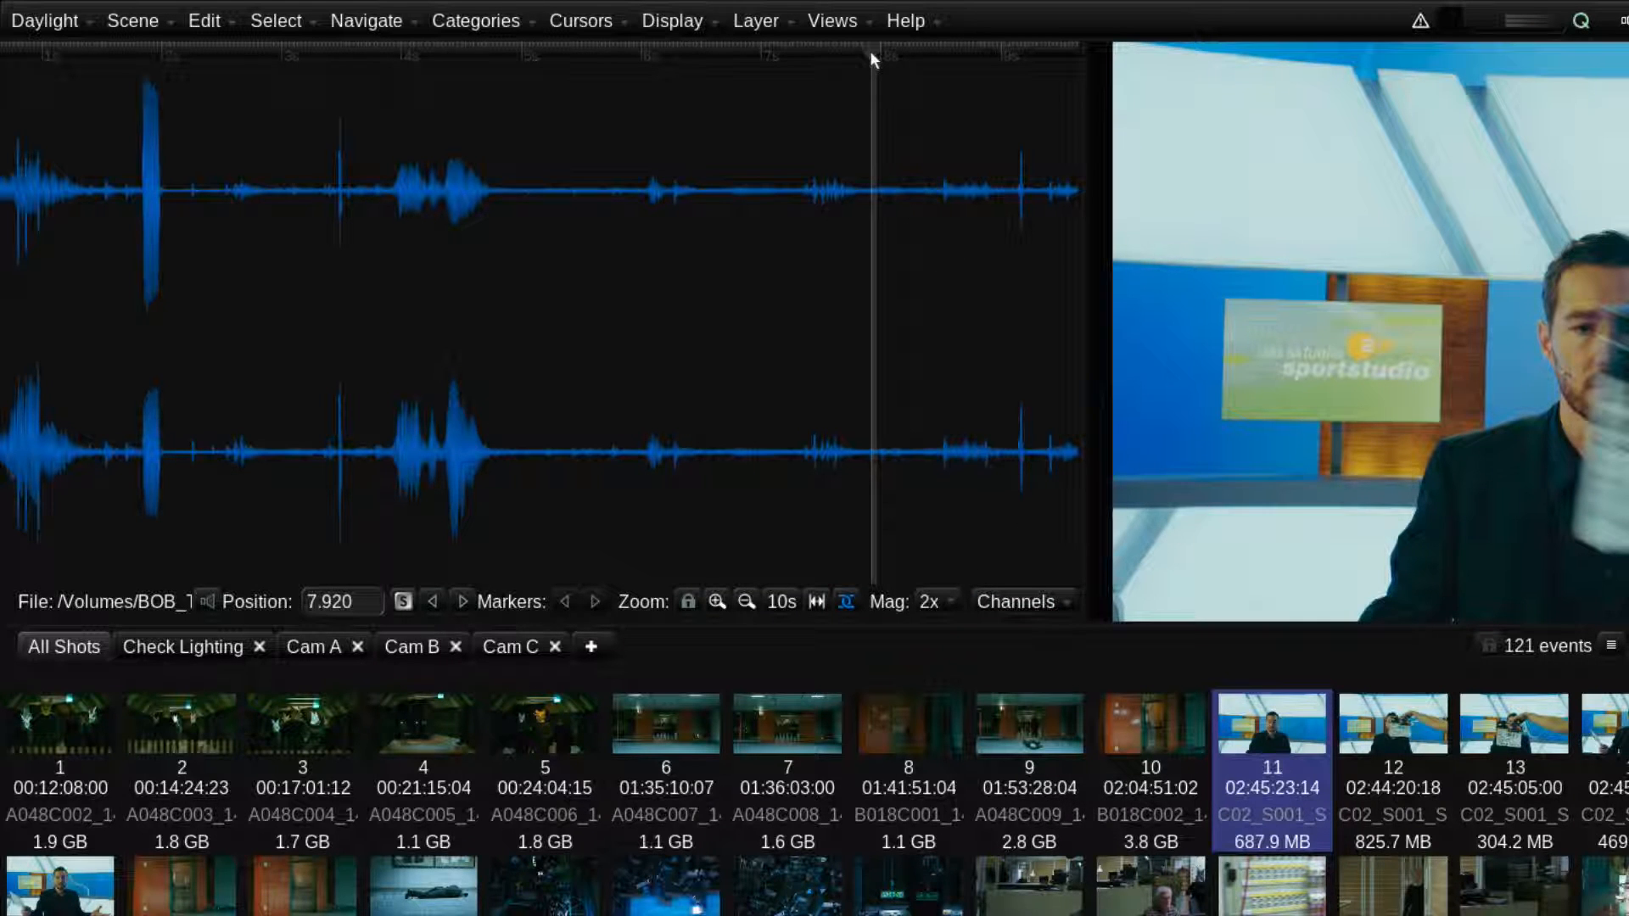
- Scrub the waveform playhead to 3.400, turn on sound for scrubbing, and move the playhead to position 1.960
left_click_drag(870, 52, 630, 54)
left_click_drag(502, 54, 330, 54)
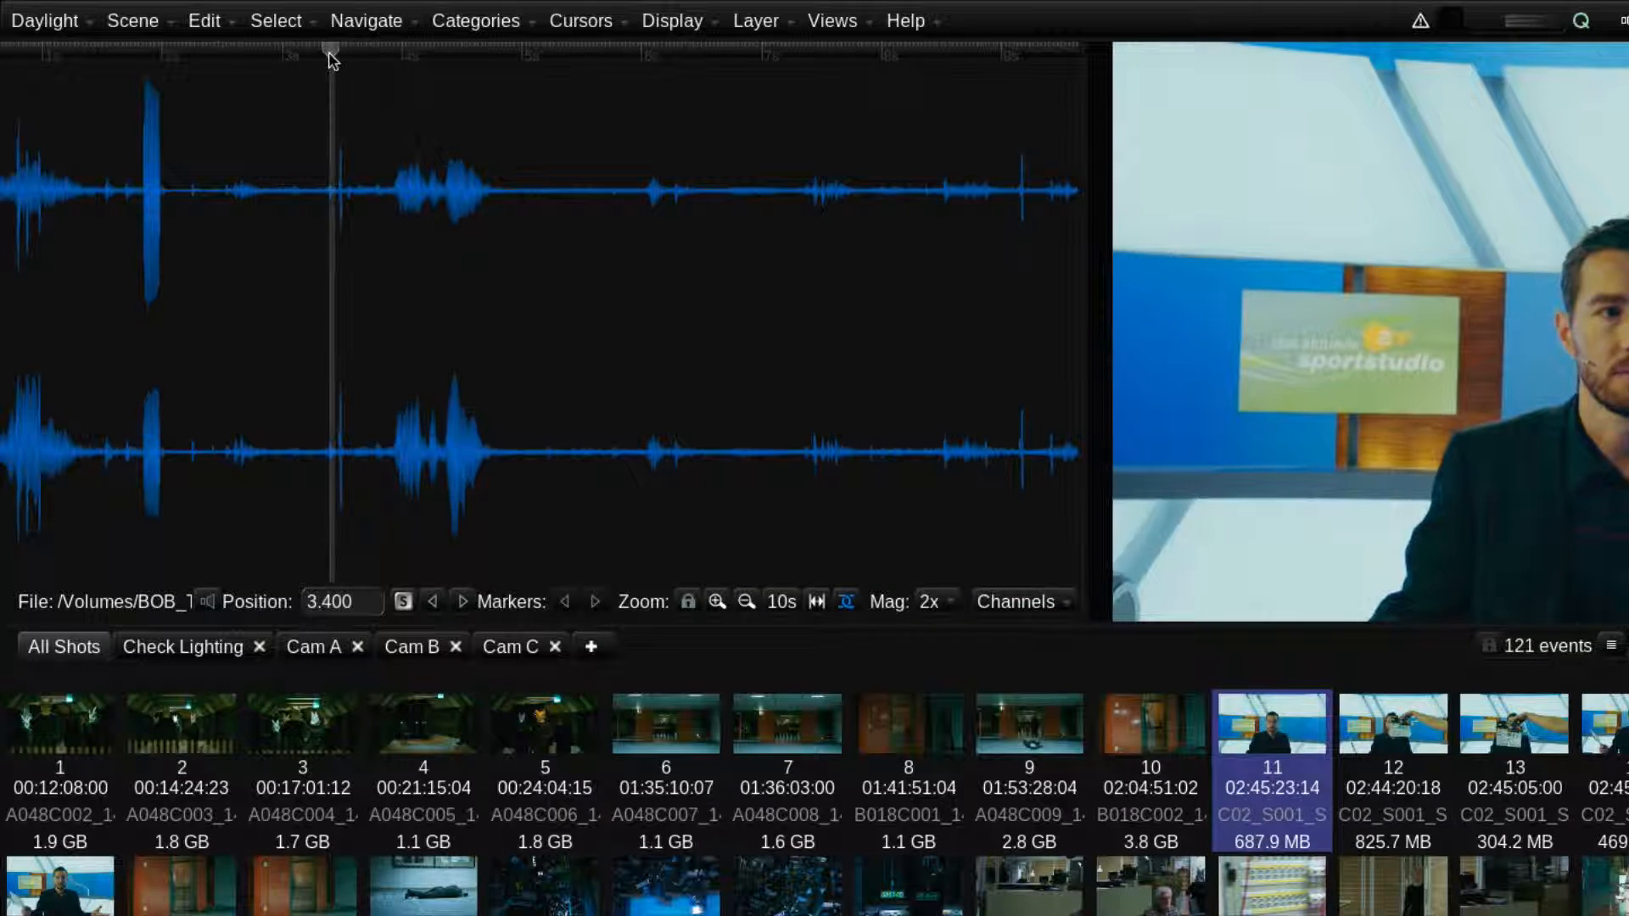
left_click(209, 601)
left_click_drag(330, 56, 159, 68)
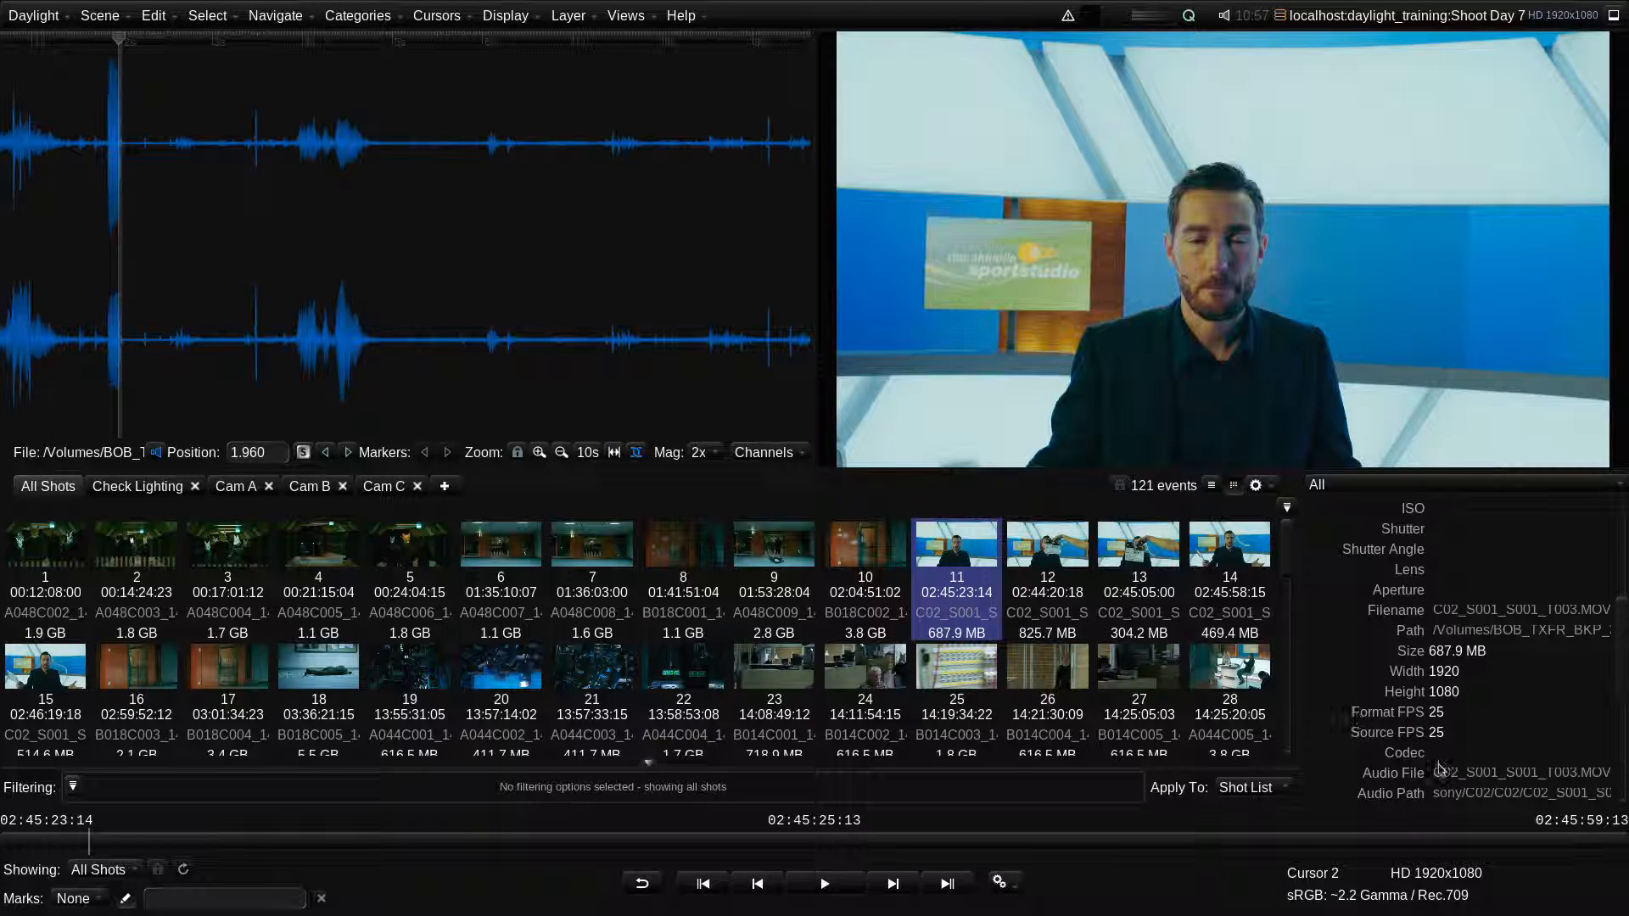
left_click_drag(1440, 767, 1578, 772)
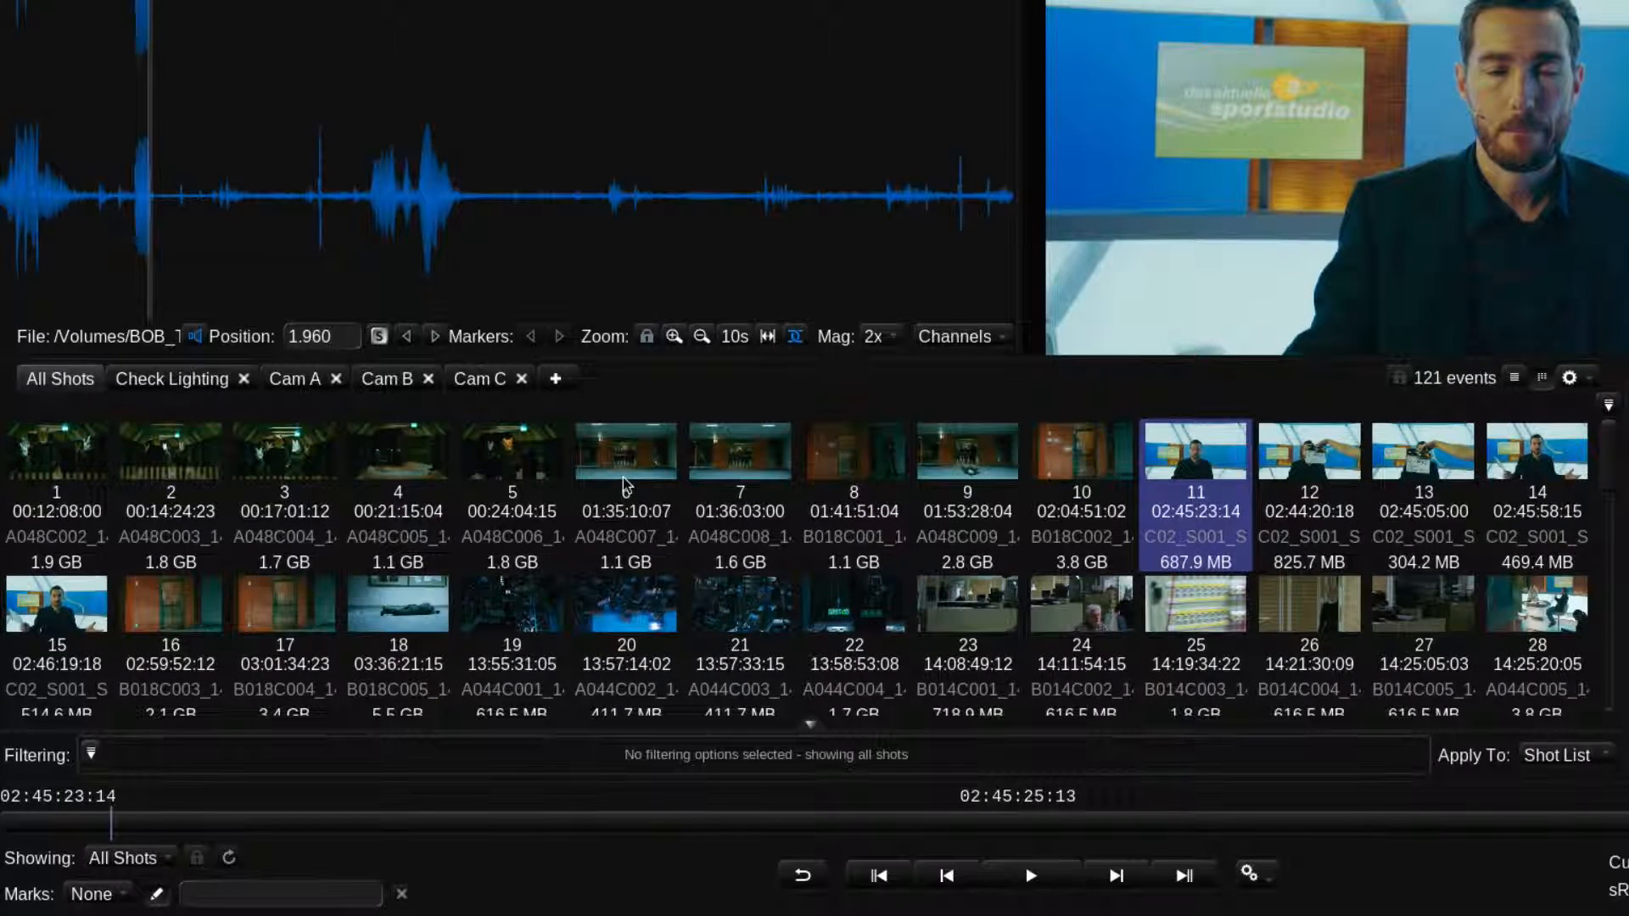
- Add a shot tab named No Audio and filter it with Has Audio set to No
left_click(556, 379)
type("No Audio")
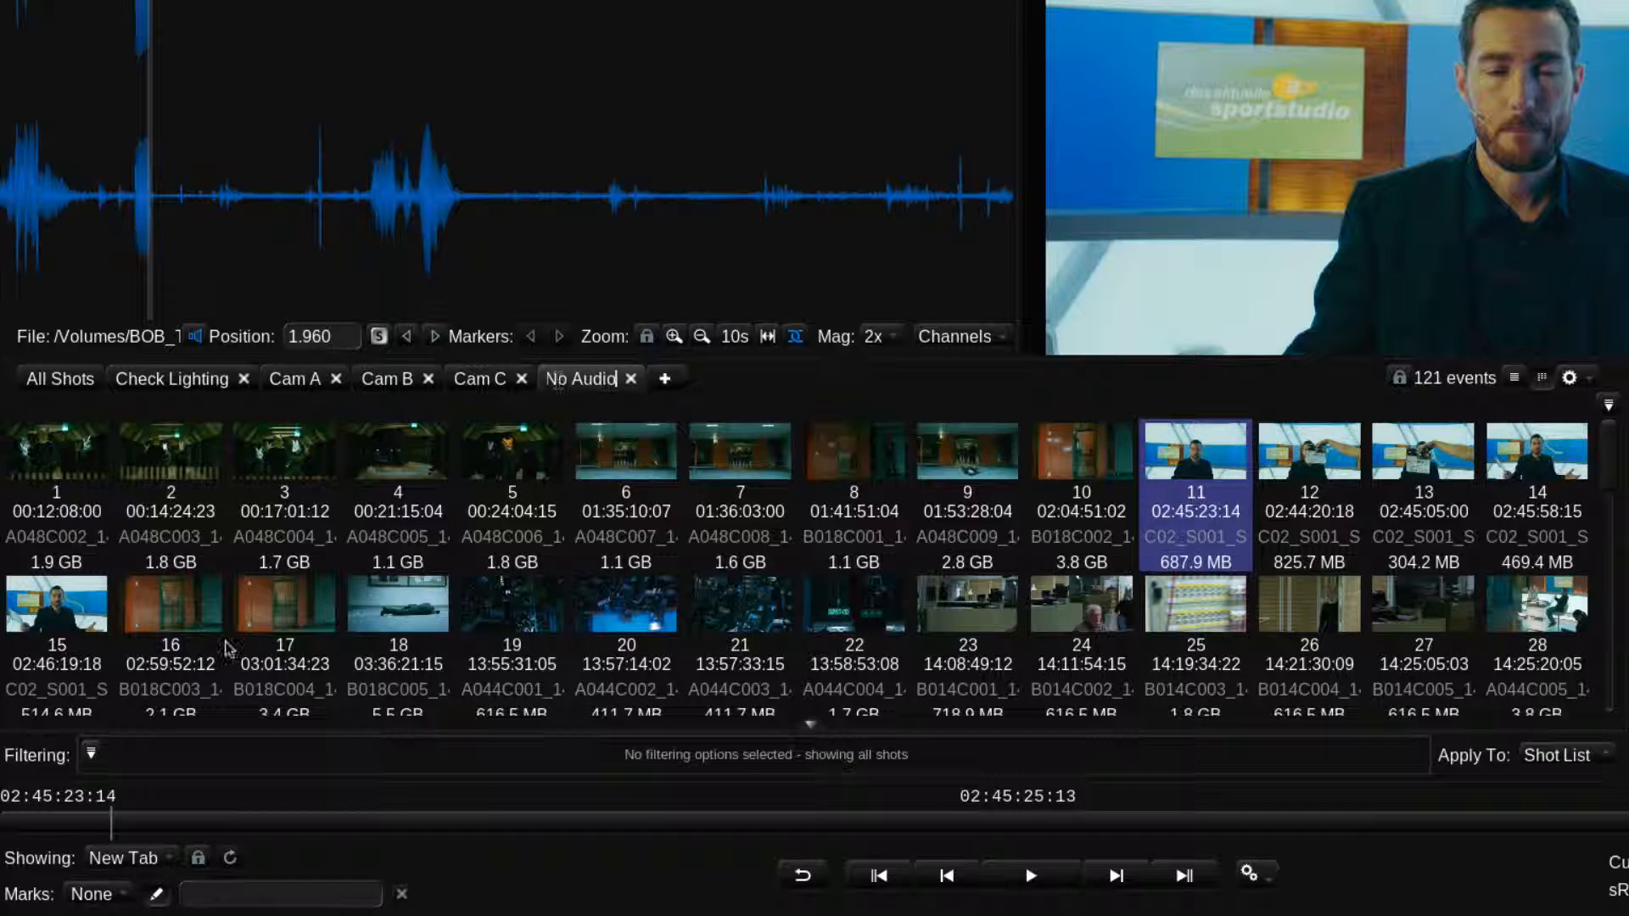
left_click(91, 752)
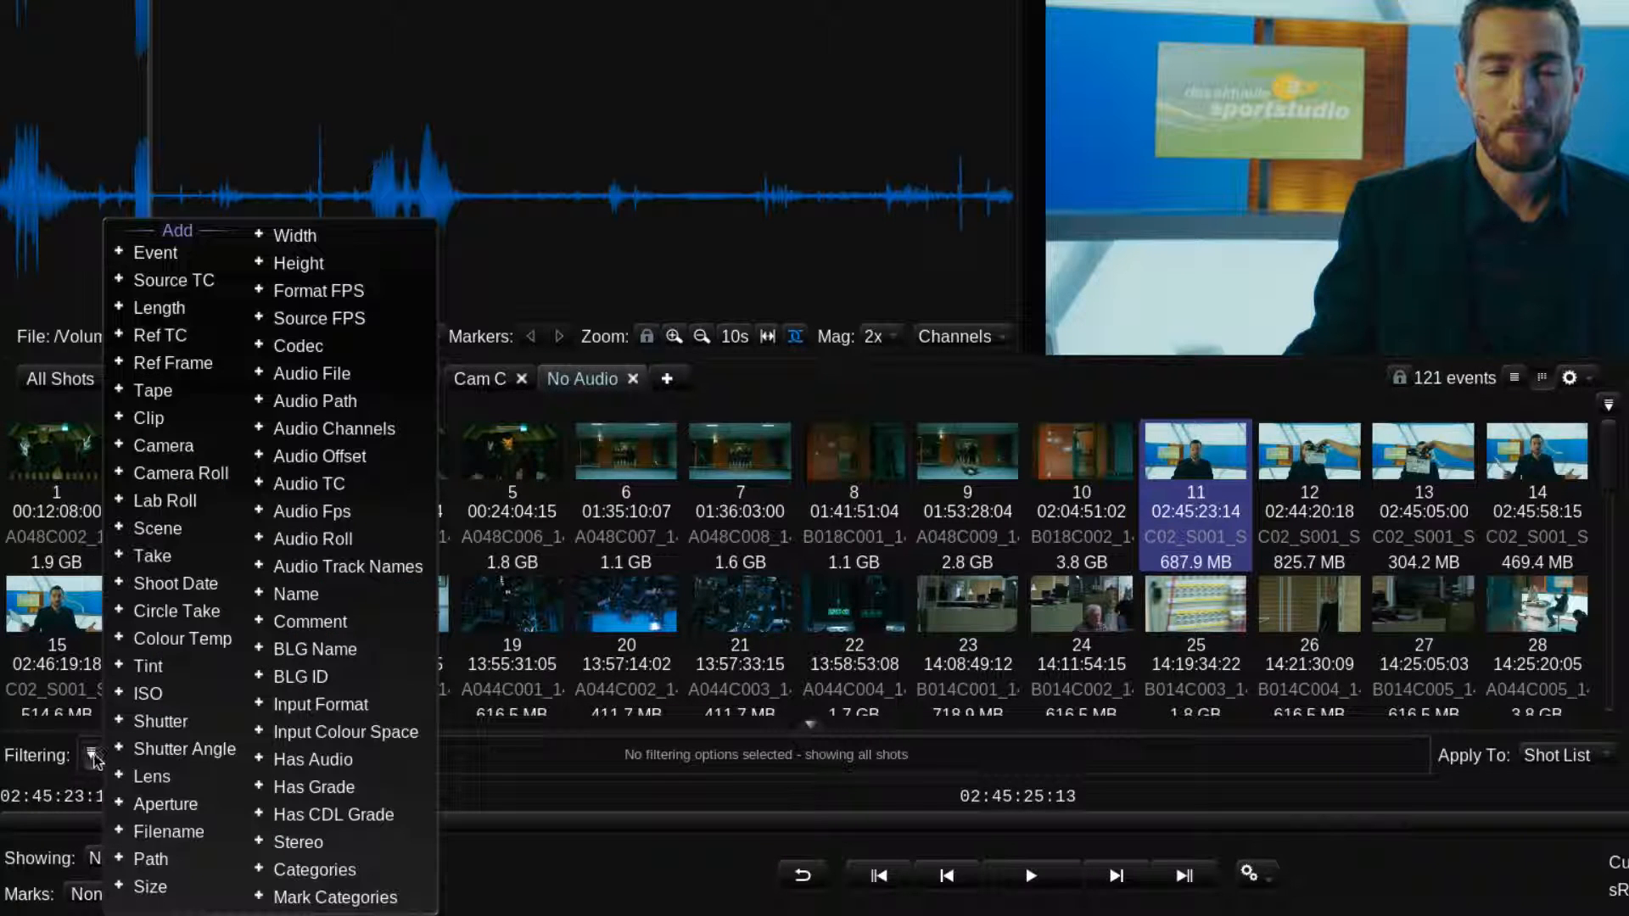
left_click(284, 761)
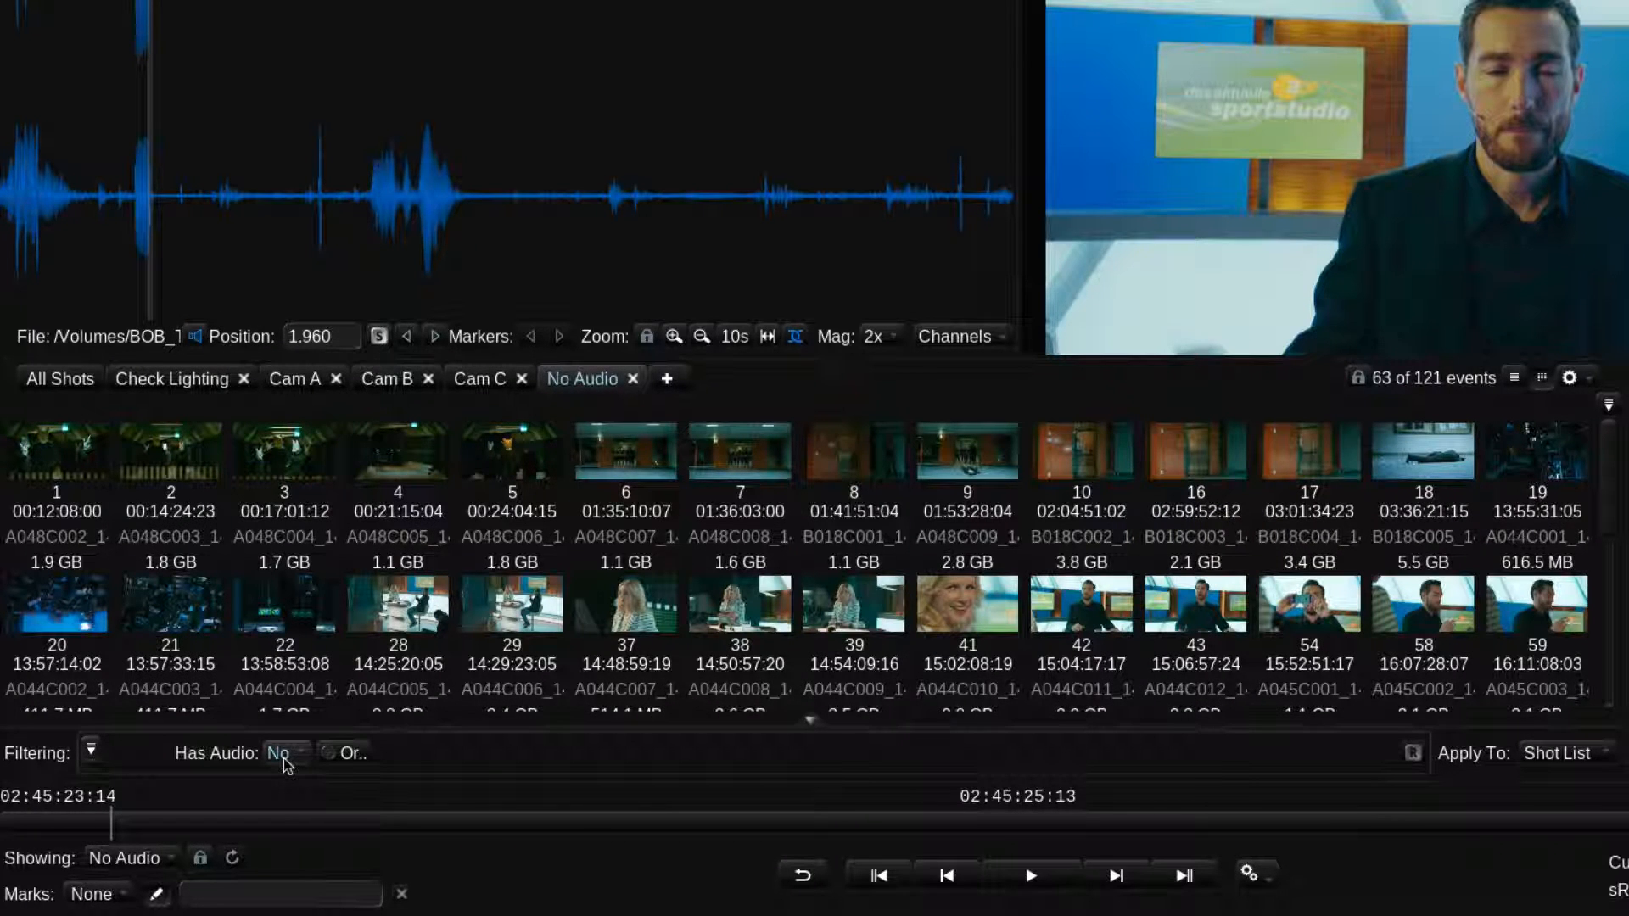
left_click(285, 762)
left_click(288, 789)
- Select all shots in the No Audio tab and set the Audio Sync tool to search for Source Timecode
key("super+a")
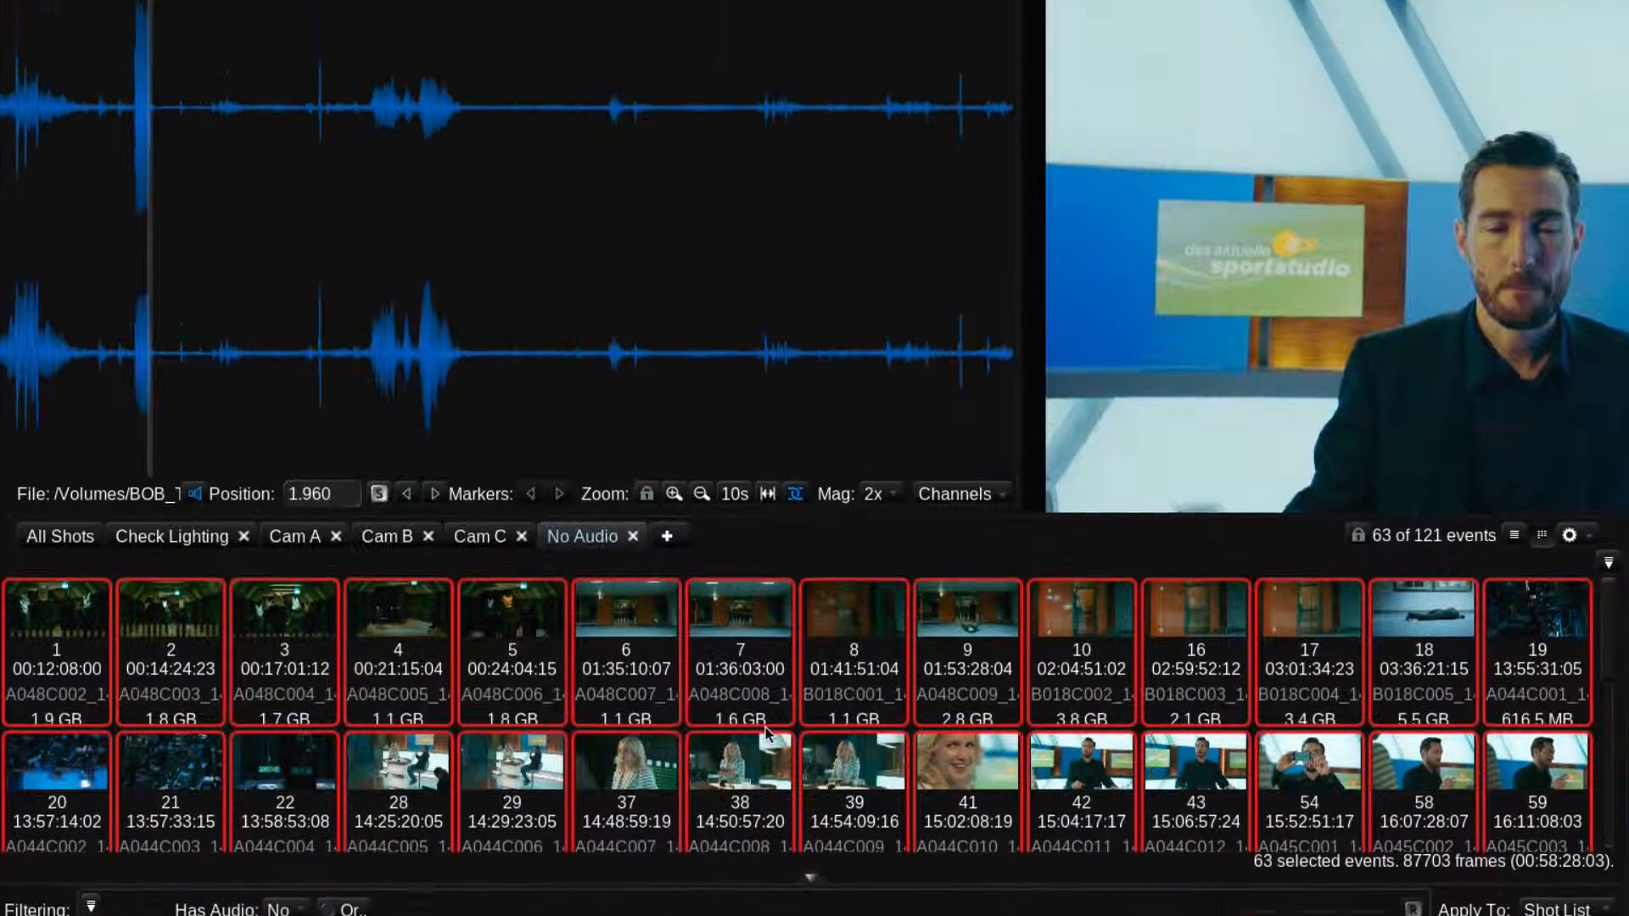
left_click(795, 25)
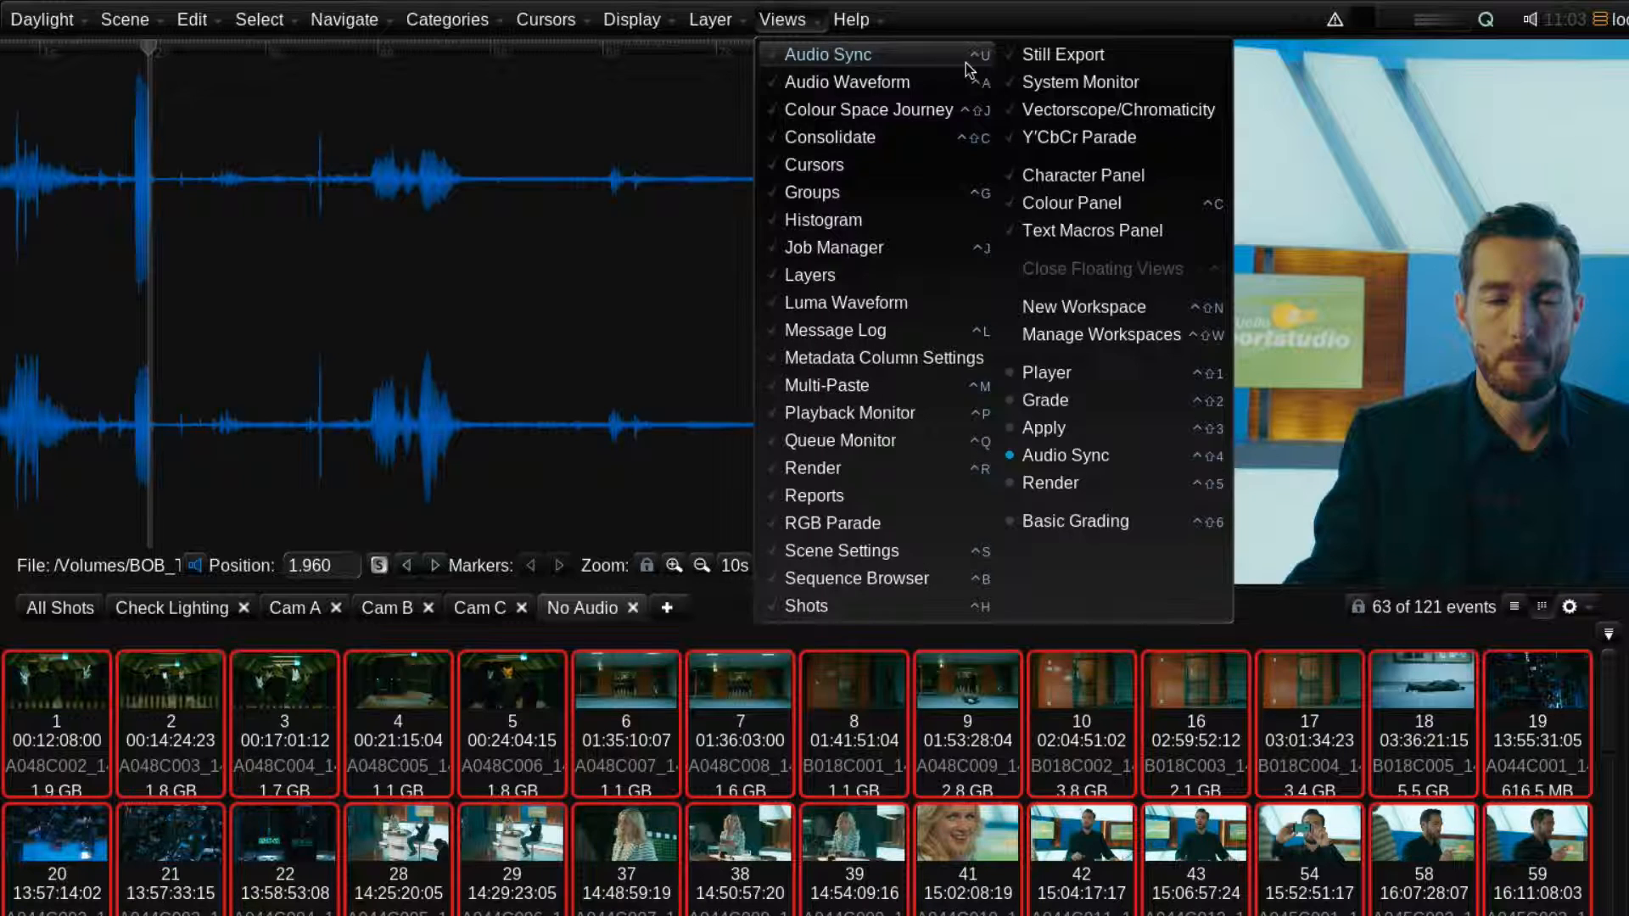
left_click(967, 61)
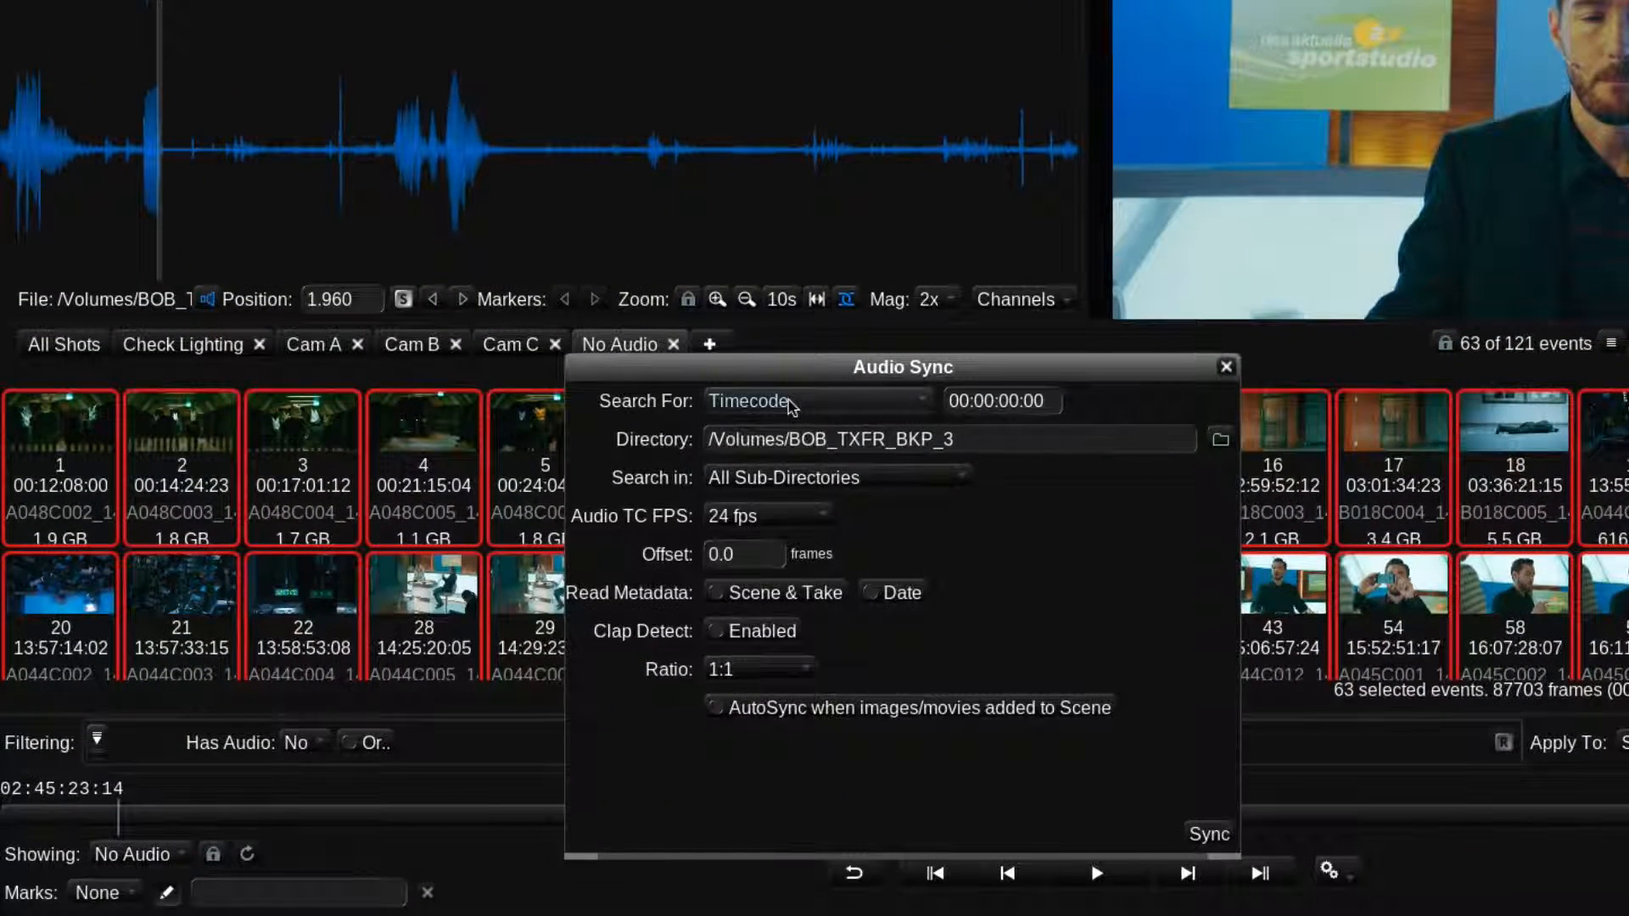
left_click(819, 403)
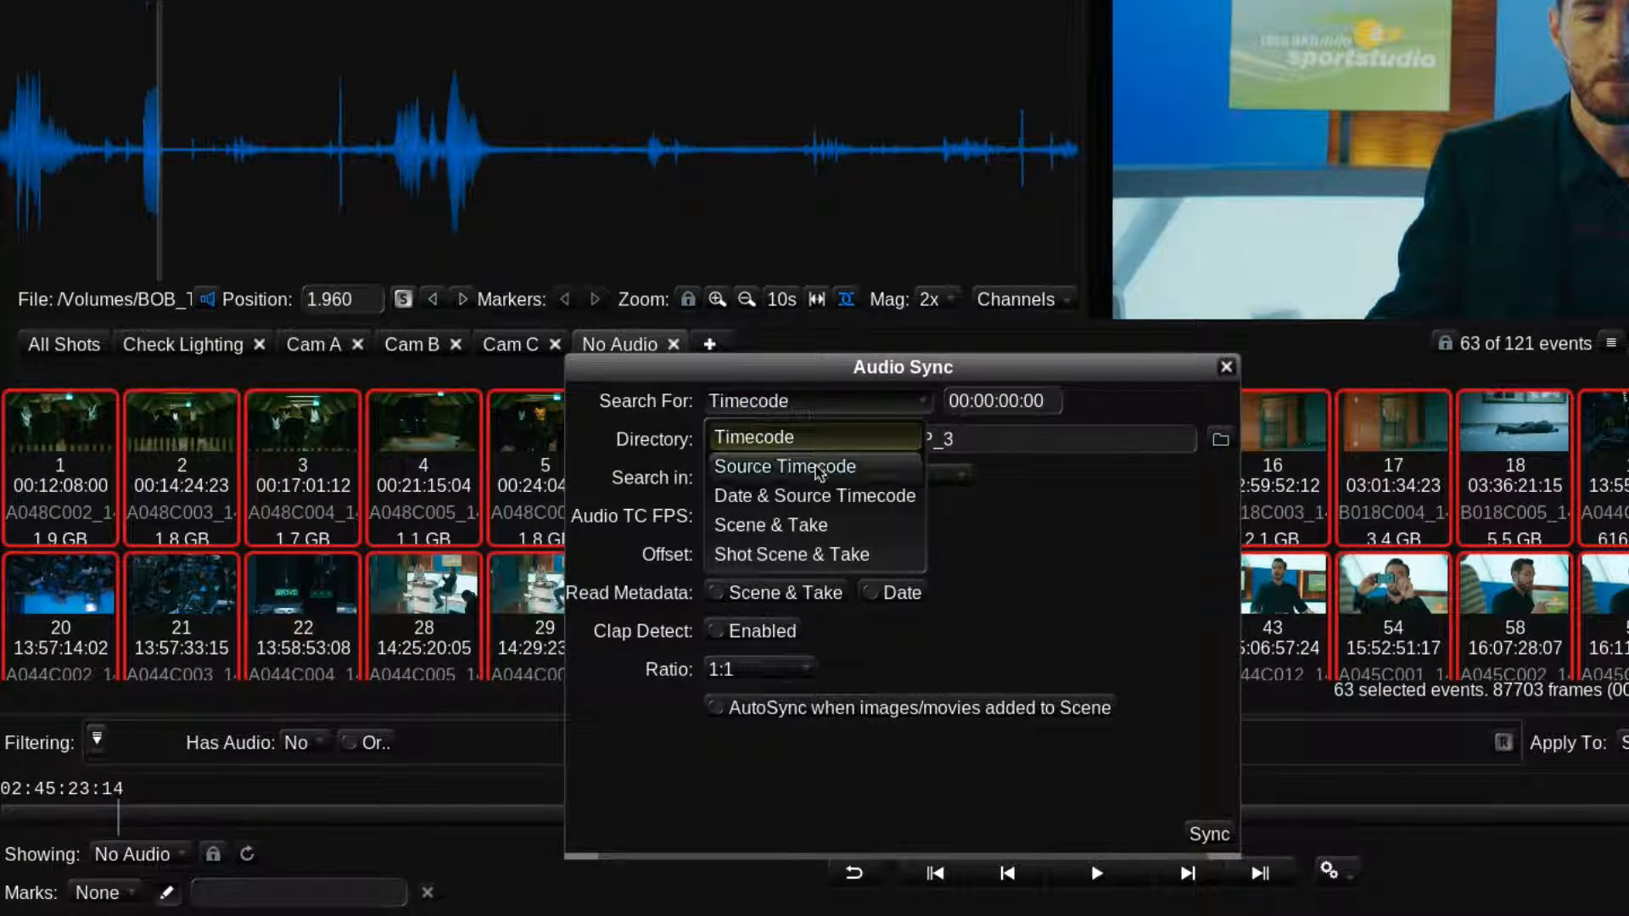
left_click(846, 469)
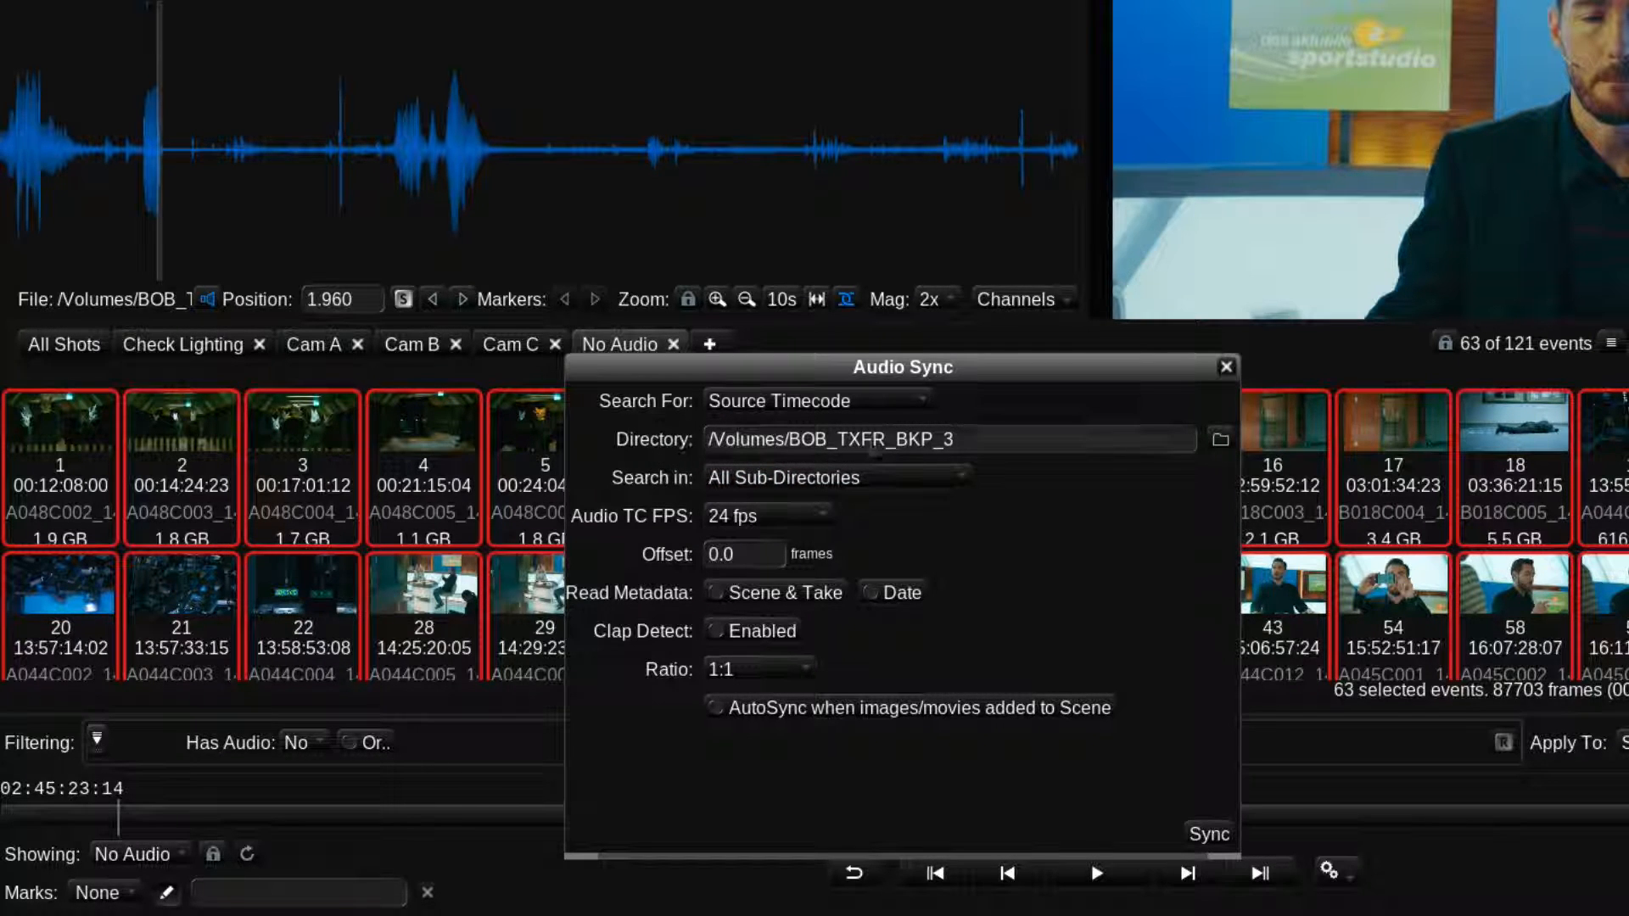
- Set the Audio Sync directory to Daylight/0066_Lerchenberg/1_sourceMedia/2_audio/2014-10-16_day7 on BOB_TXFR_BKP_3
left_click(1220, 440)
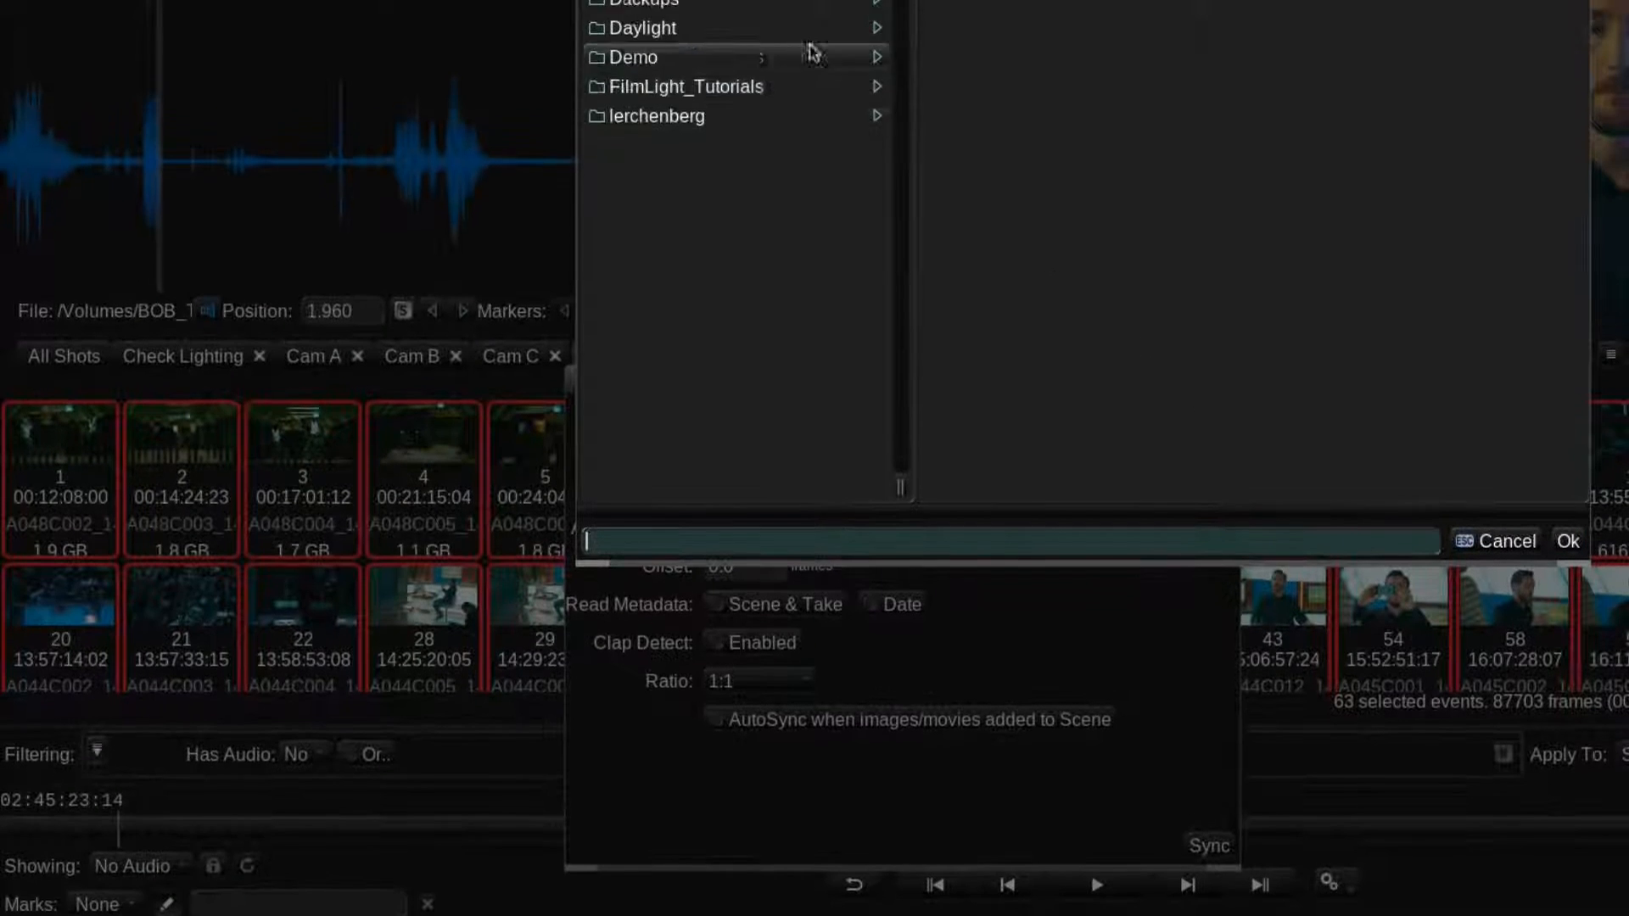
left_click(857, 16)
left_click(1163, 134)
left_click(1291, 138)
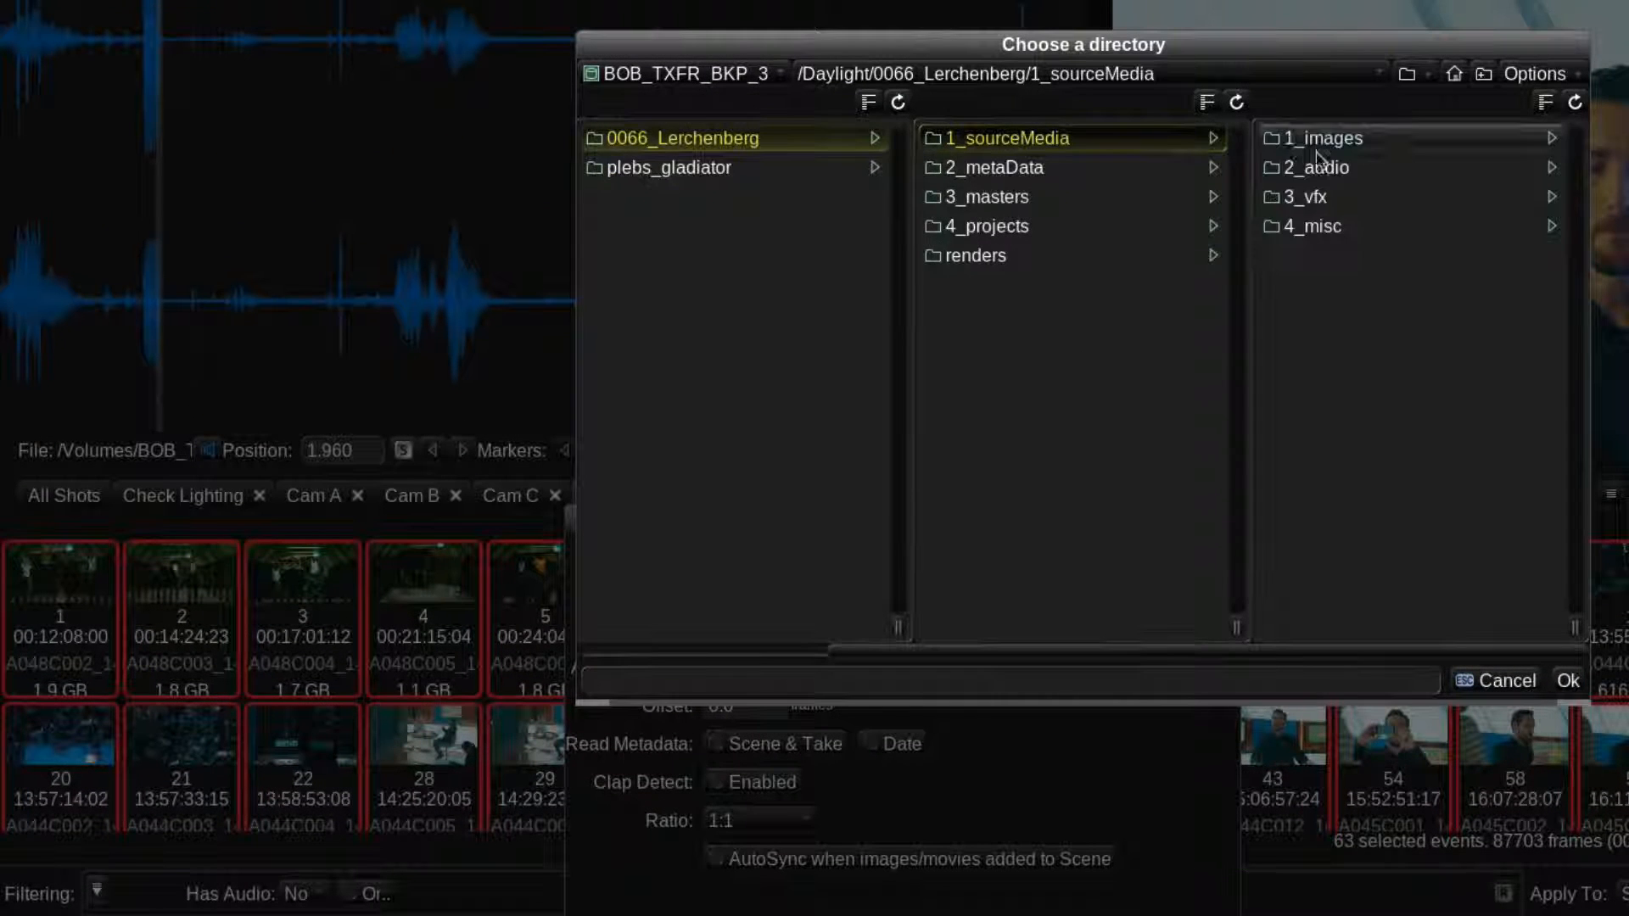
left_click(1315, 168)
left_click(1319, 138)
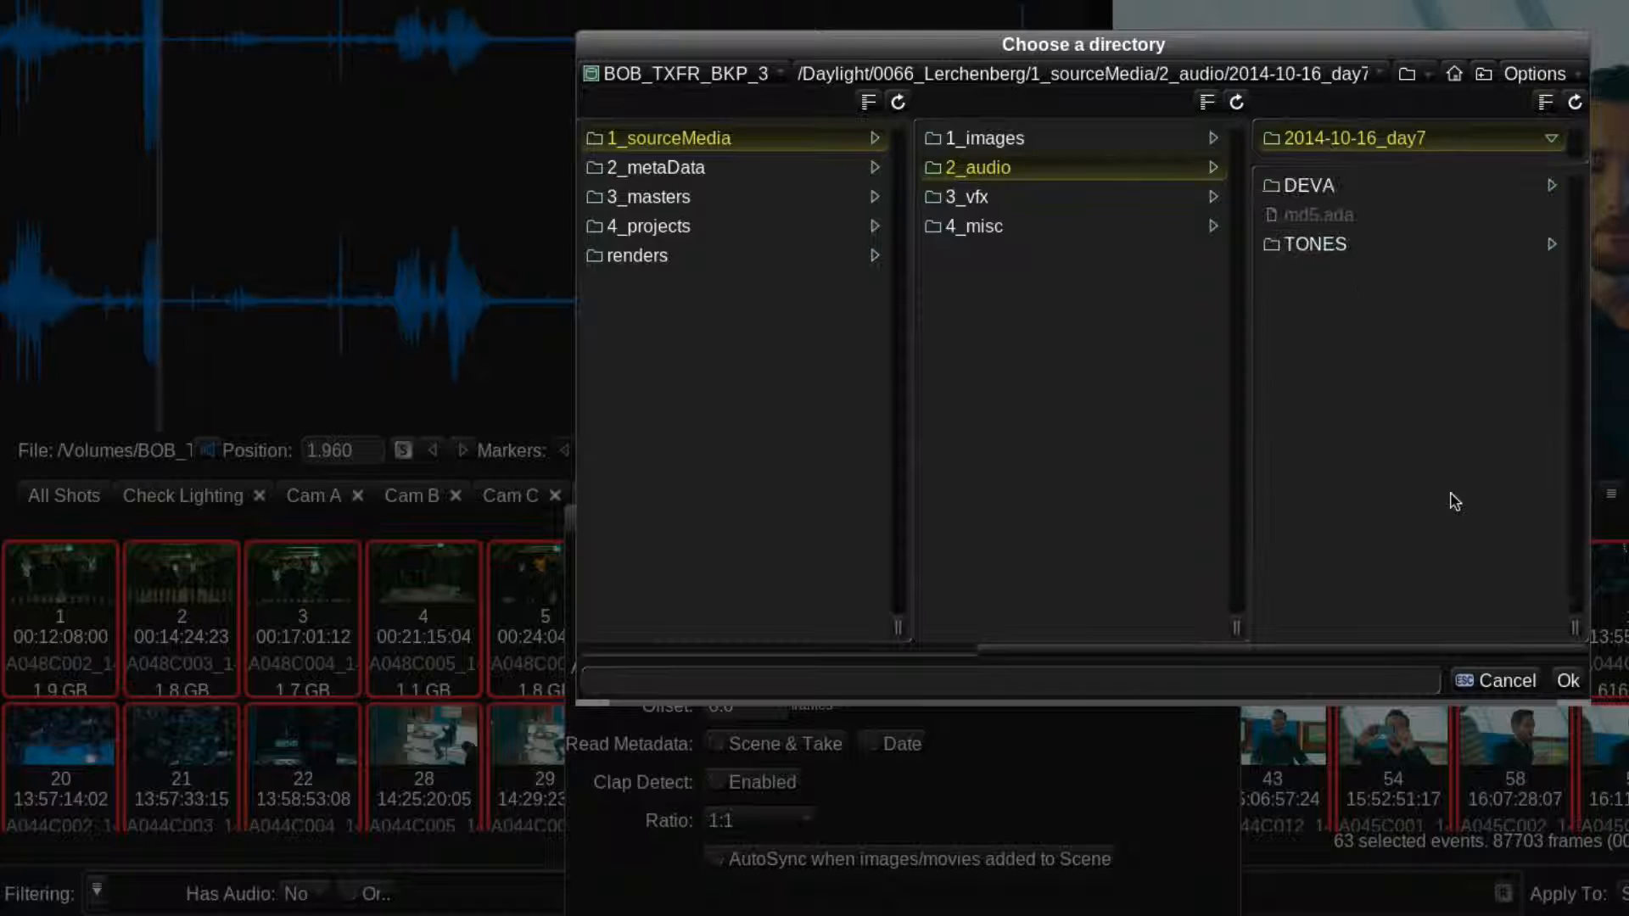
left_click(1567, 682)
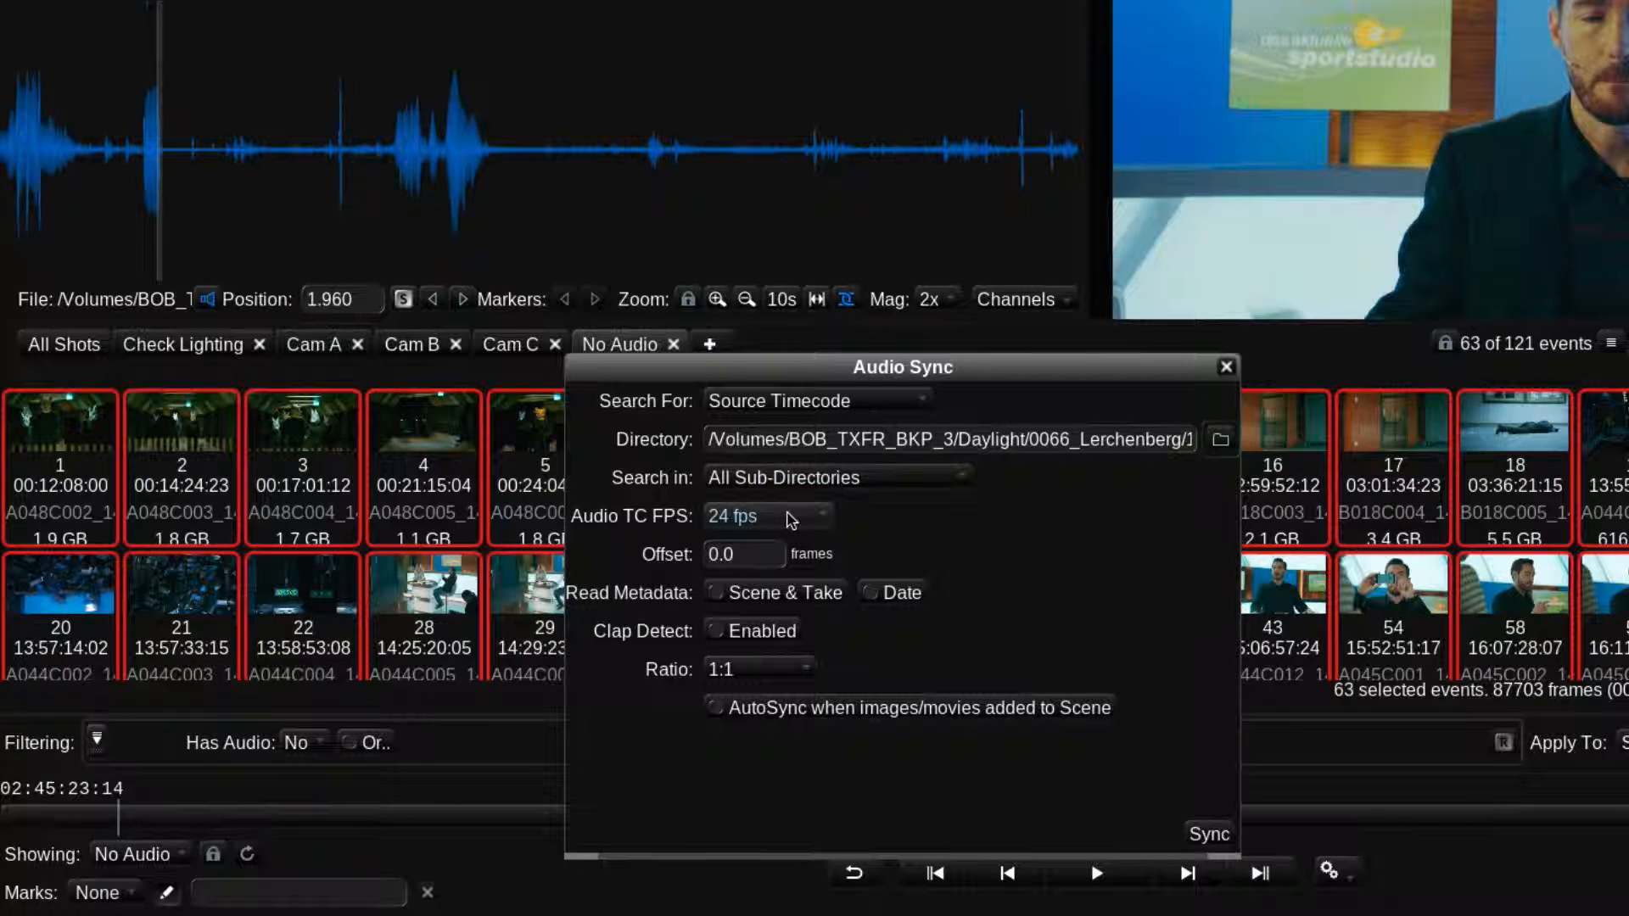
- Set the audio timecode rate to 25 fps and enable reading of Scene & Take and Date metadata
left_click(791, 520)
left_click(758, 609)
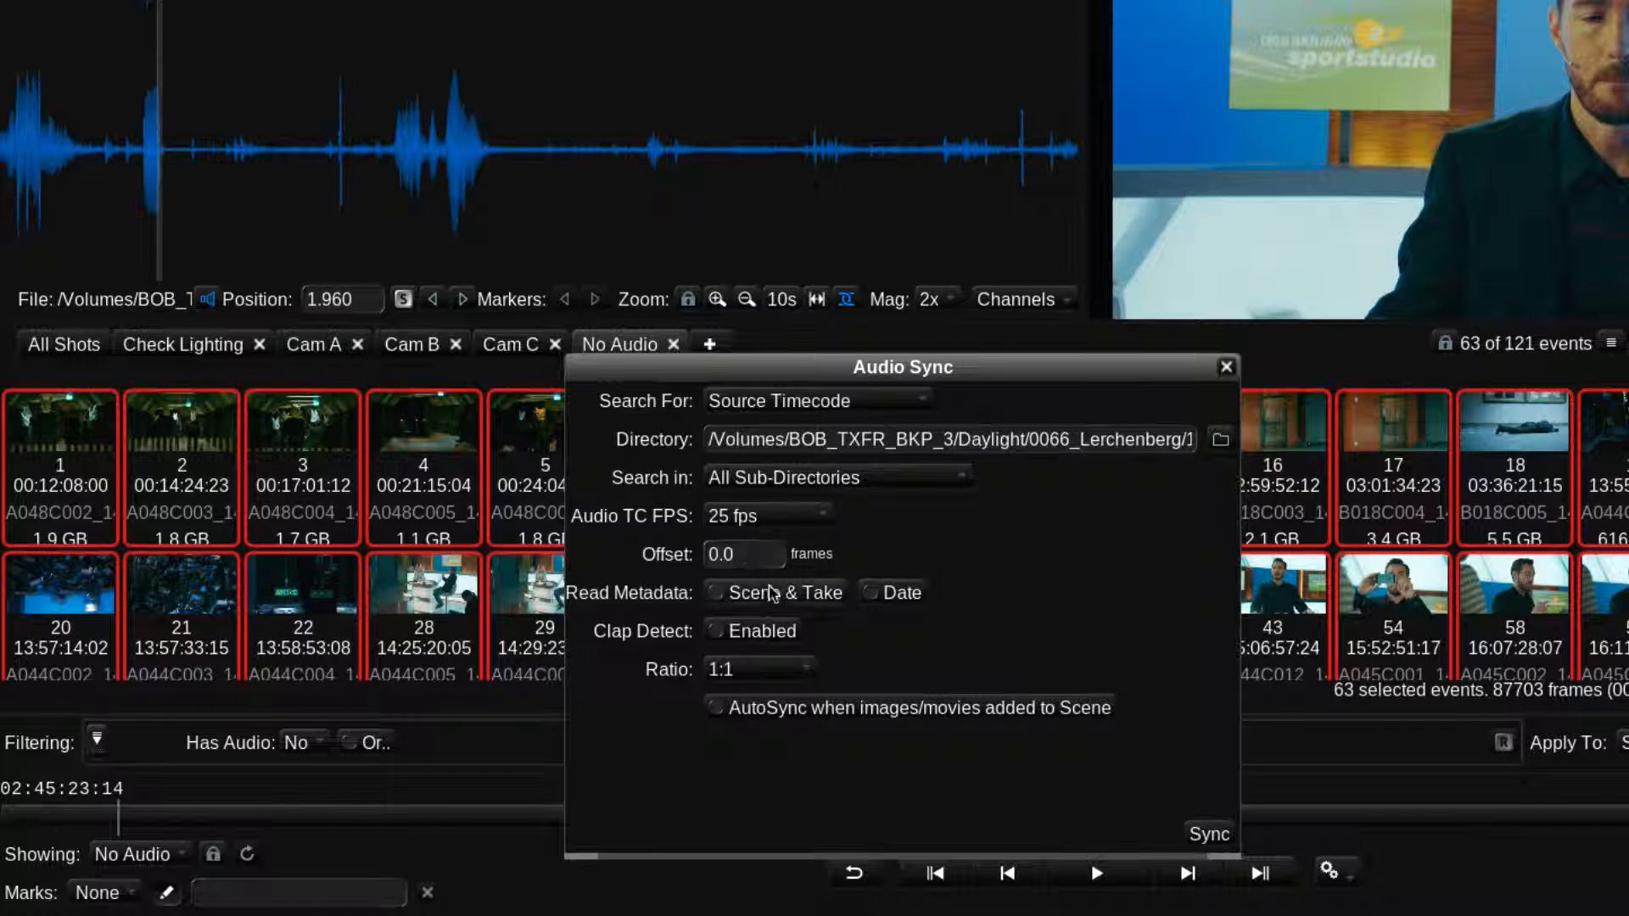
left_click(785, 593)
left_click(890, 595)
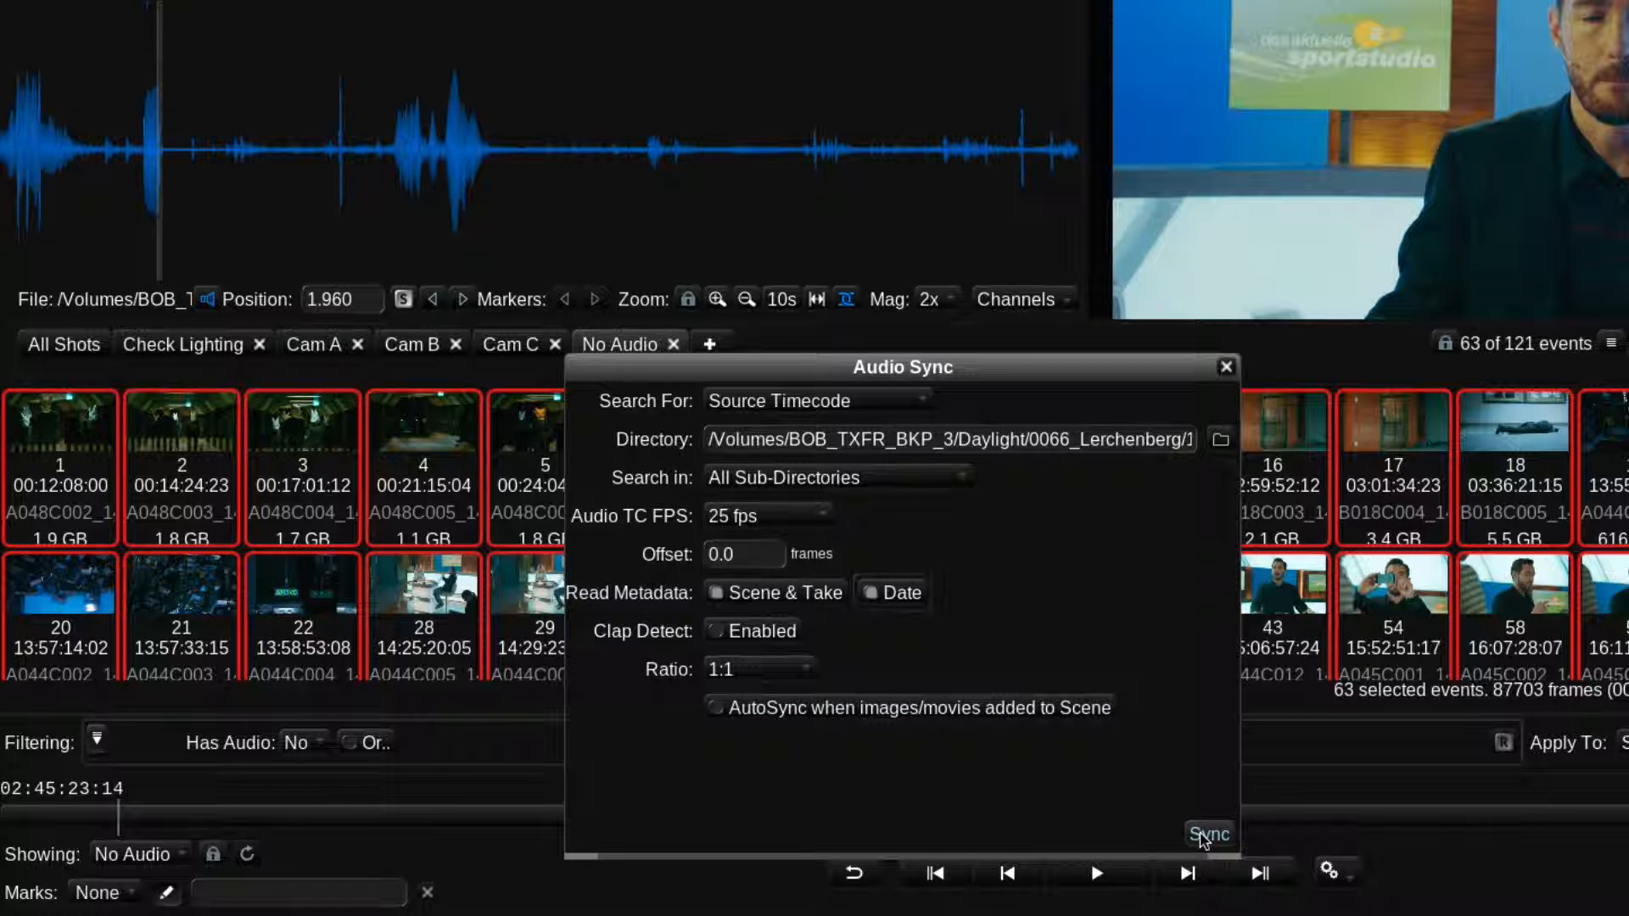
- Sync the selected No Audio shots with their matching sound files and close the Audio Sync tool
left_click(1202, 835)
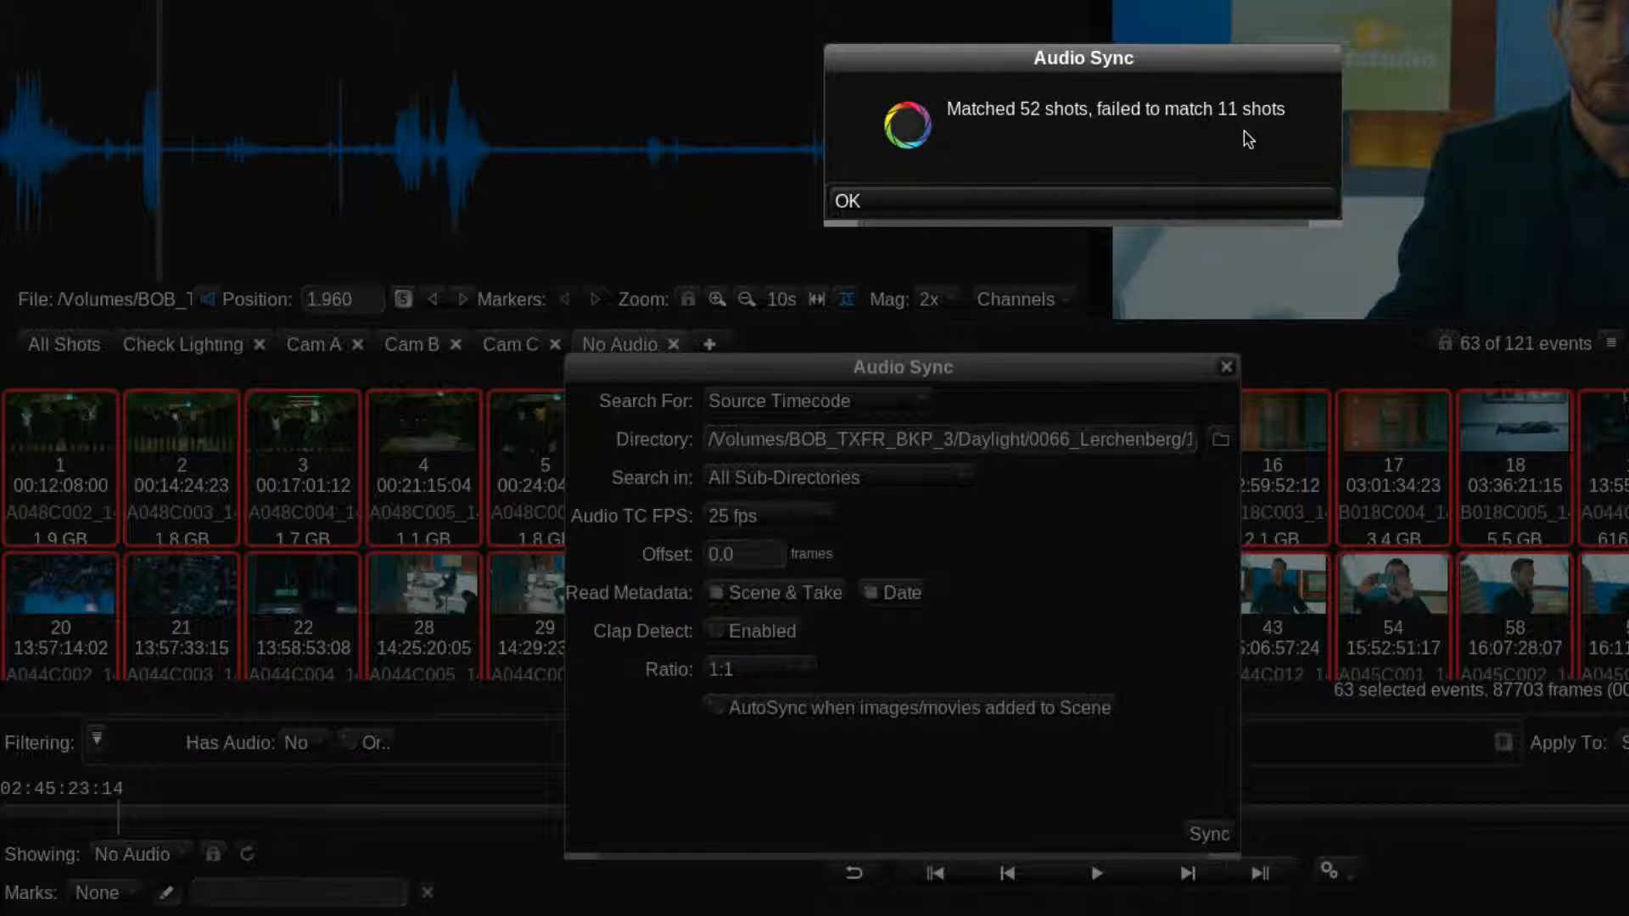
left_click(1195, 204)
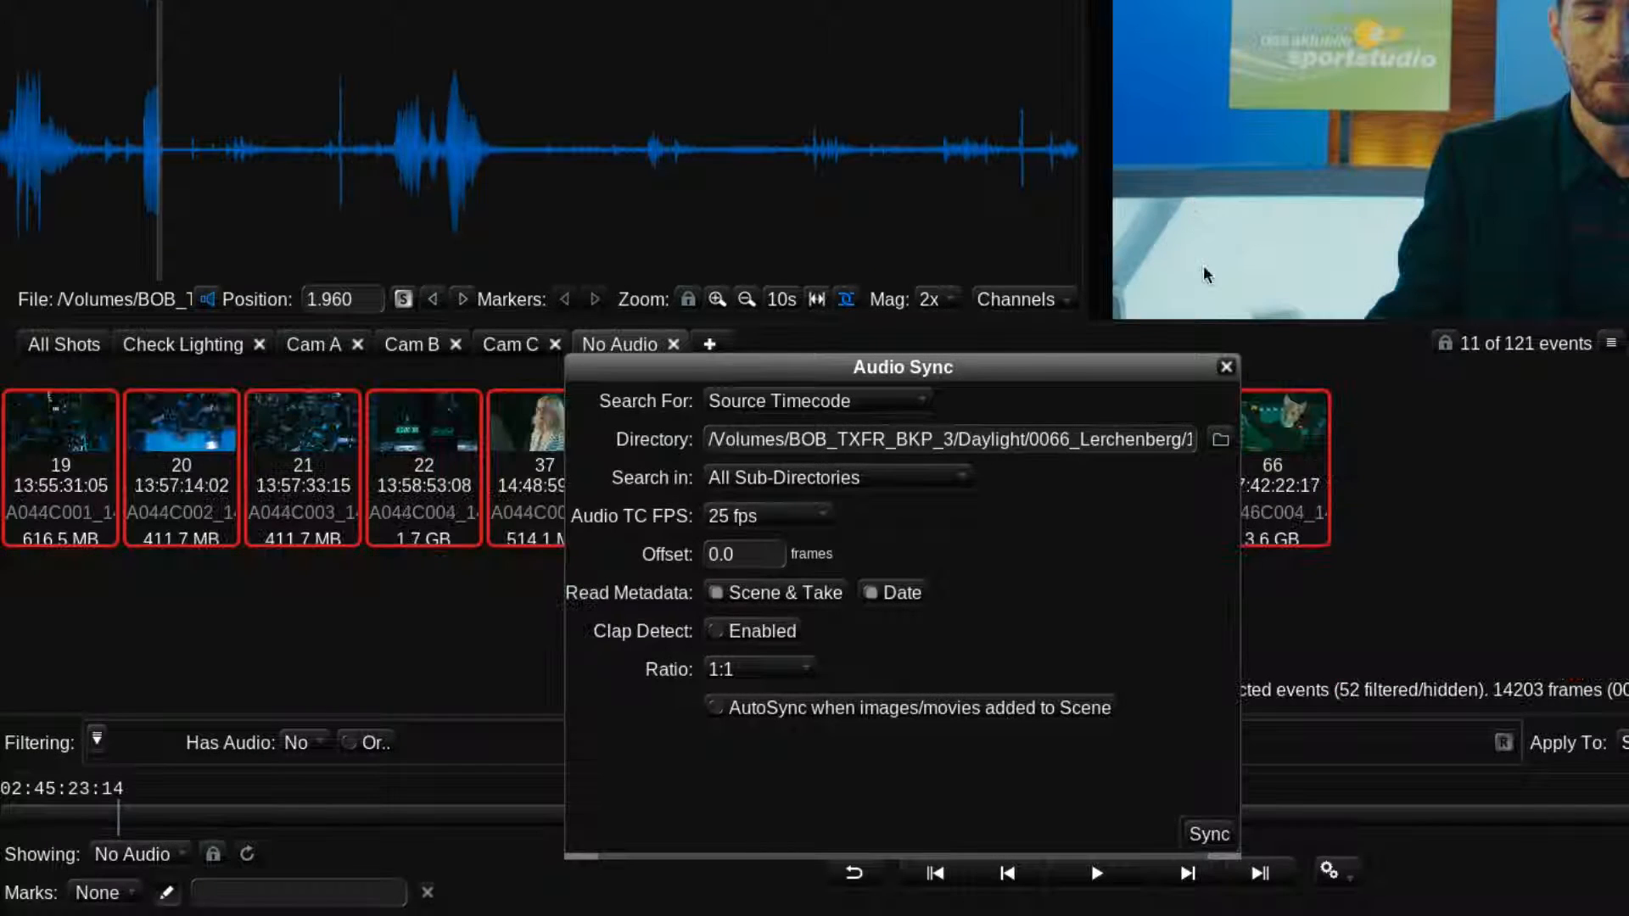
left_click(1225, 367)
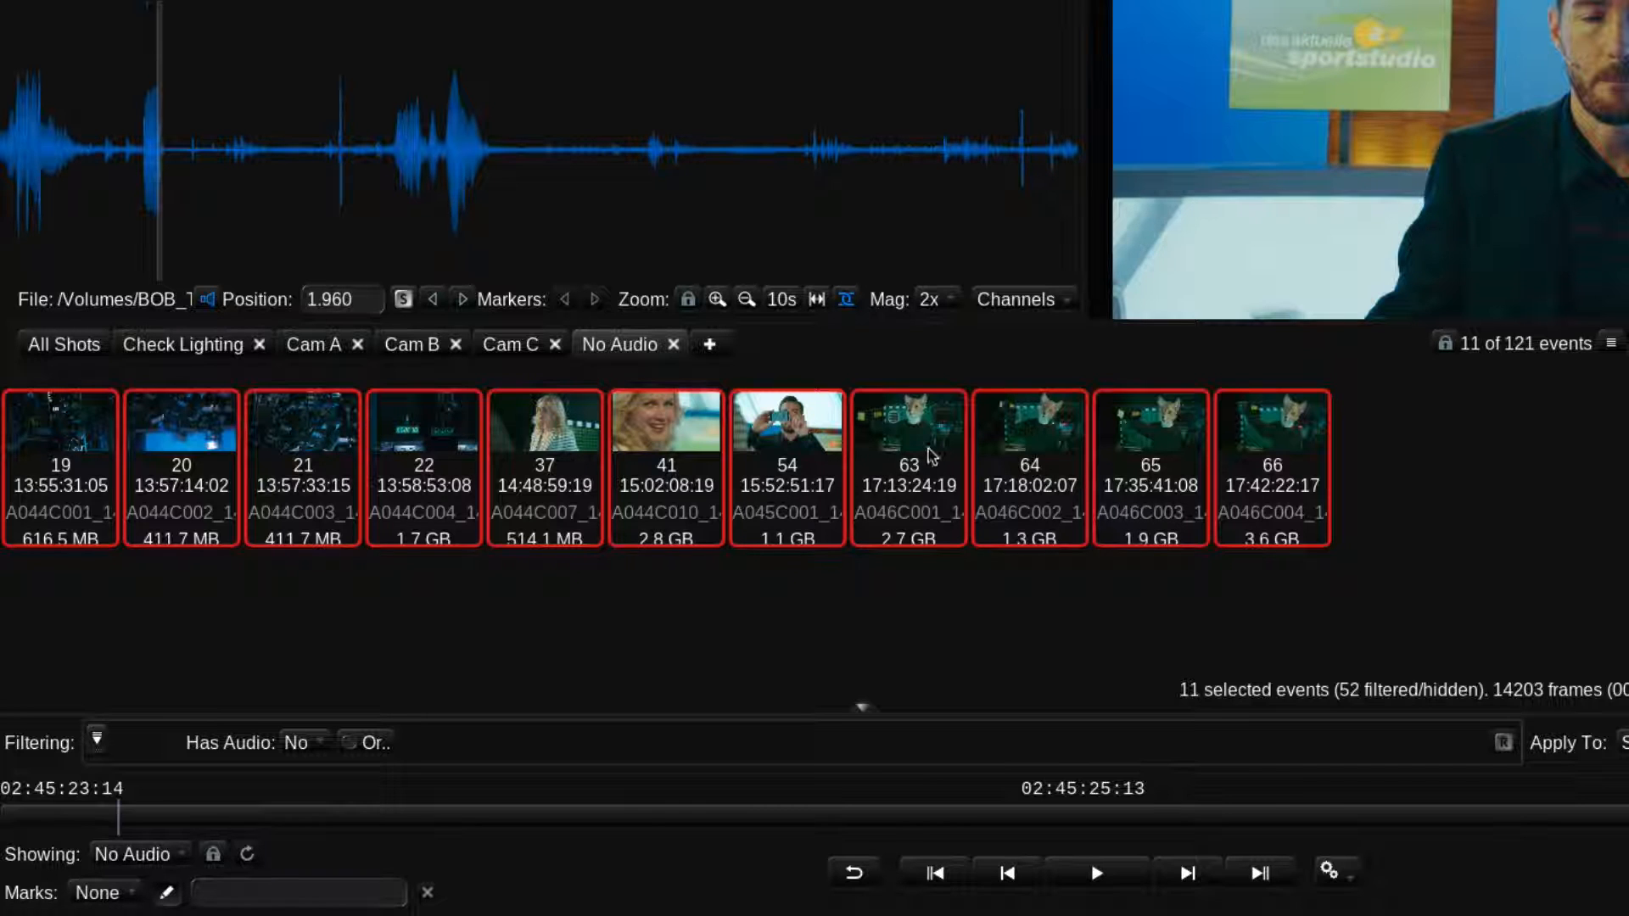
- Deselect all shots and read the Audio Sync Mark note on shot 19
key("shift+super+a")
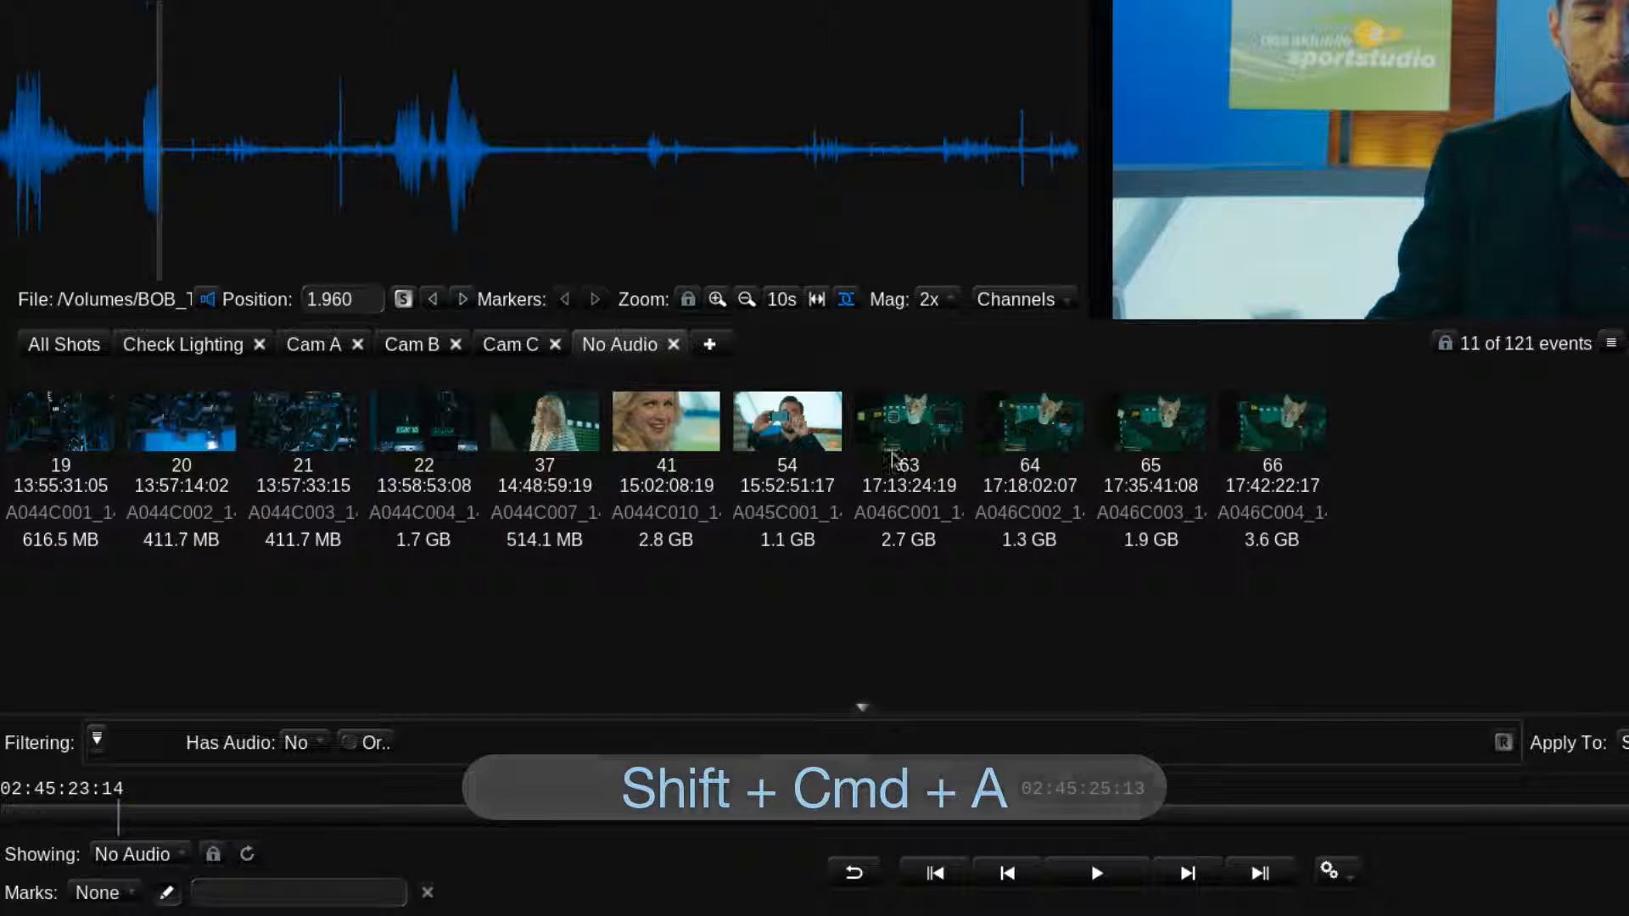
left_click(100, 431)
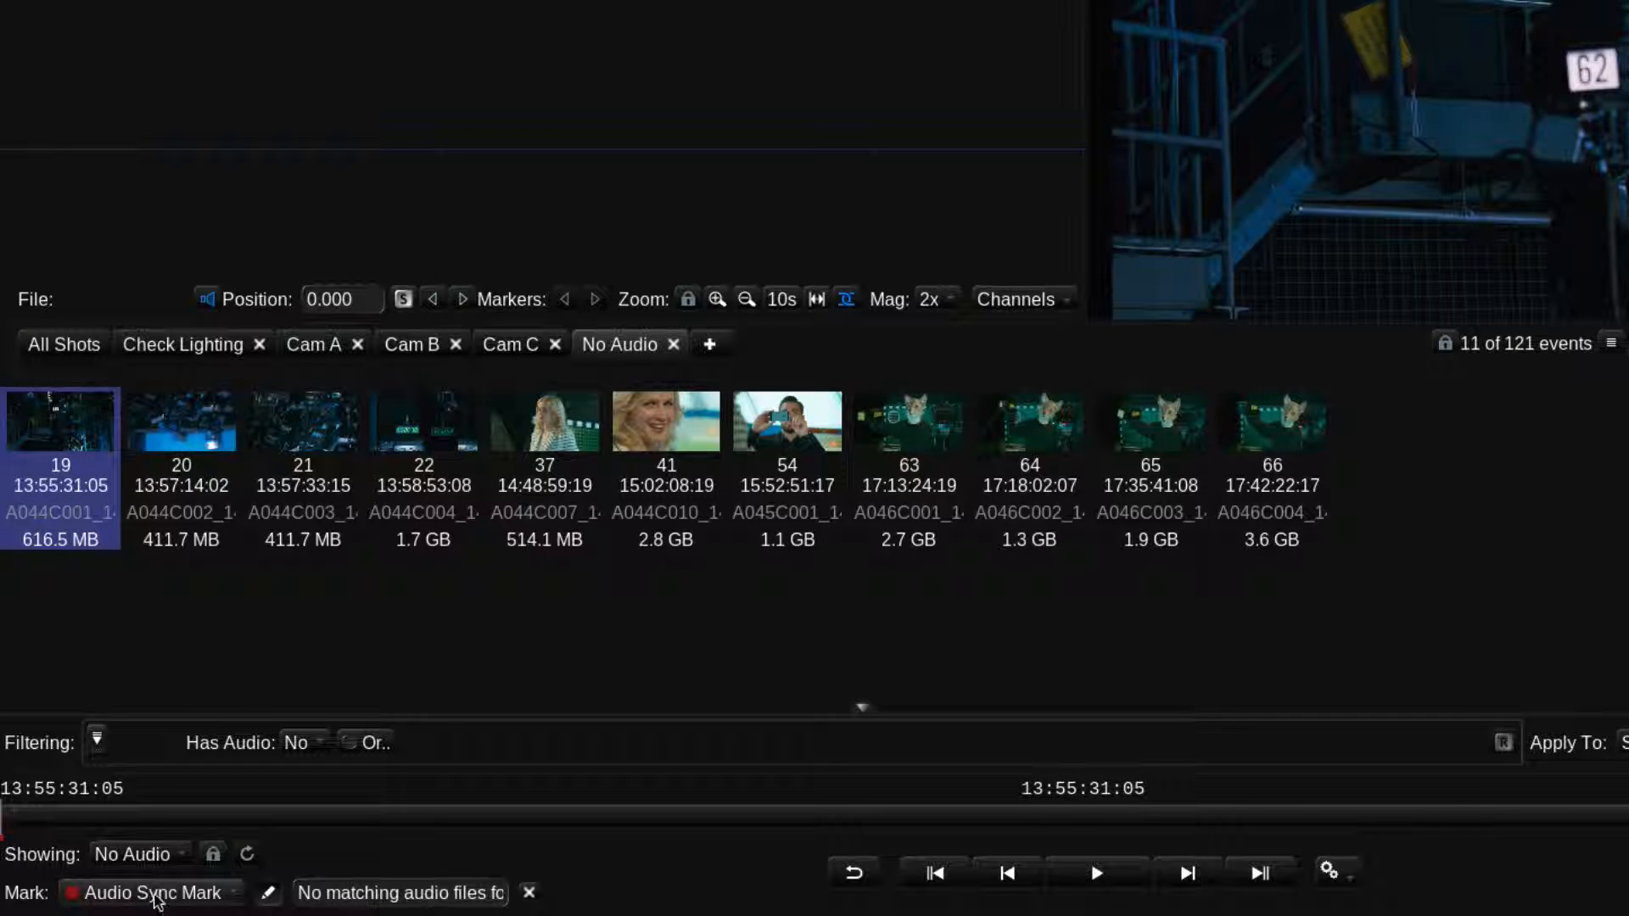
left_click_drag(307, 895, 495, 904)
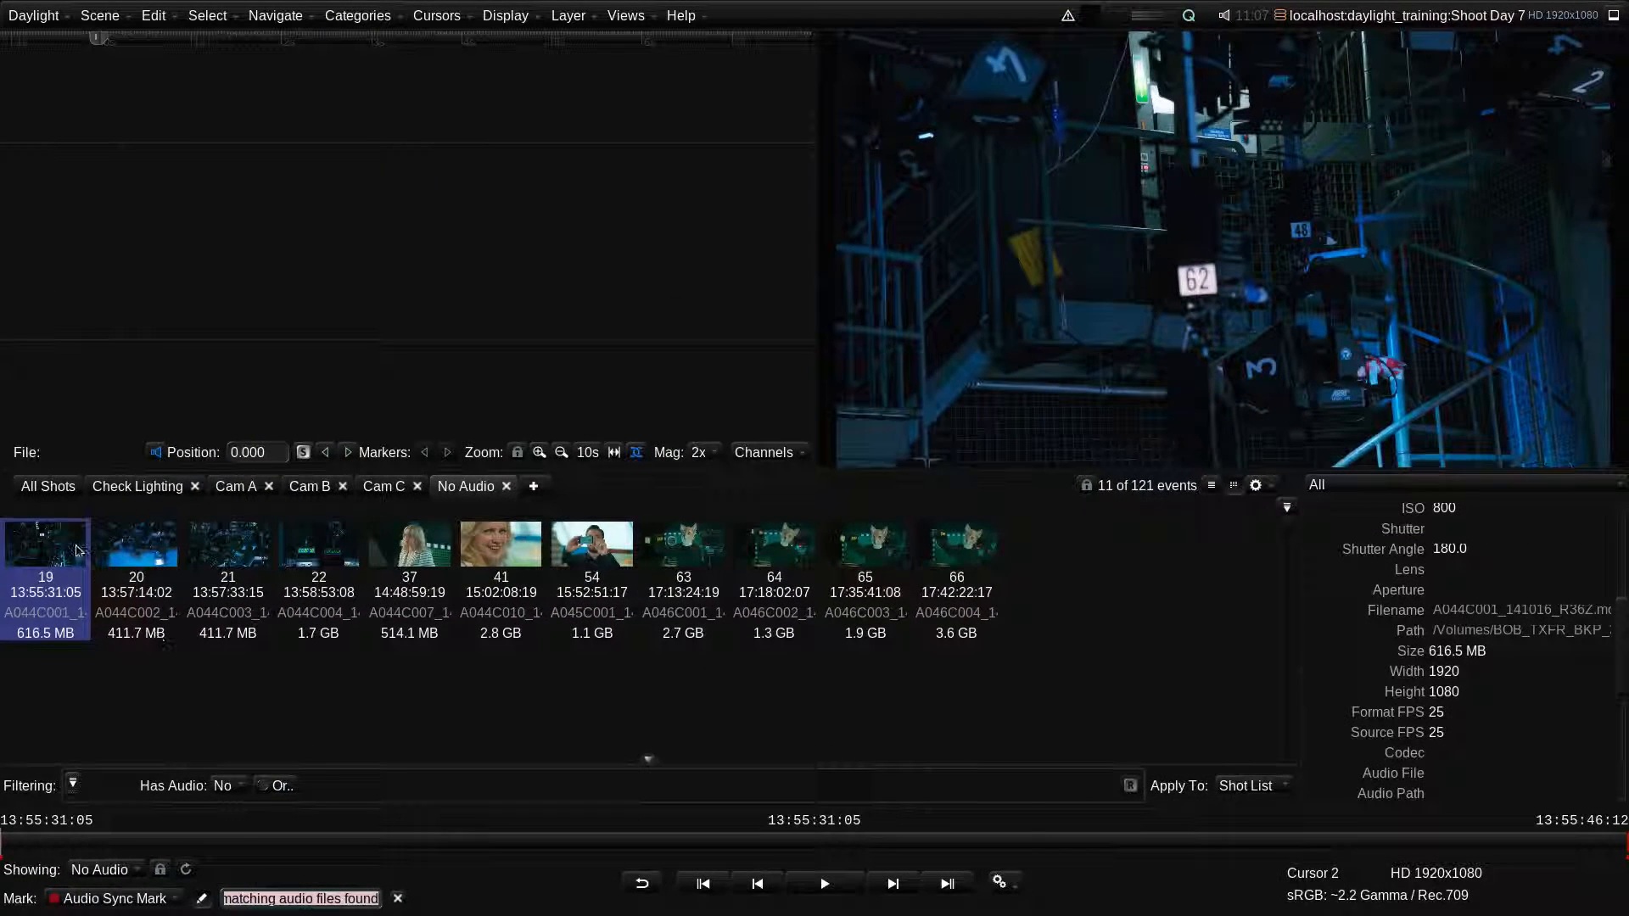
- Step through the remaining No Audio shots from 20 to 65 and check the slate at the start of shot 65
left_click(127, 550)
left_click(217, 556)
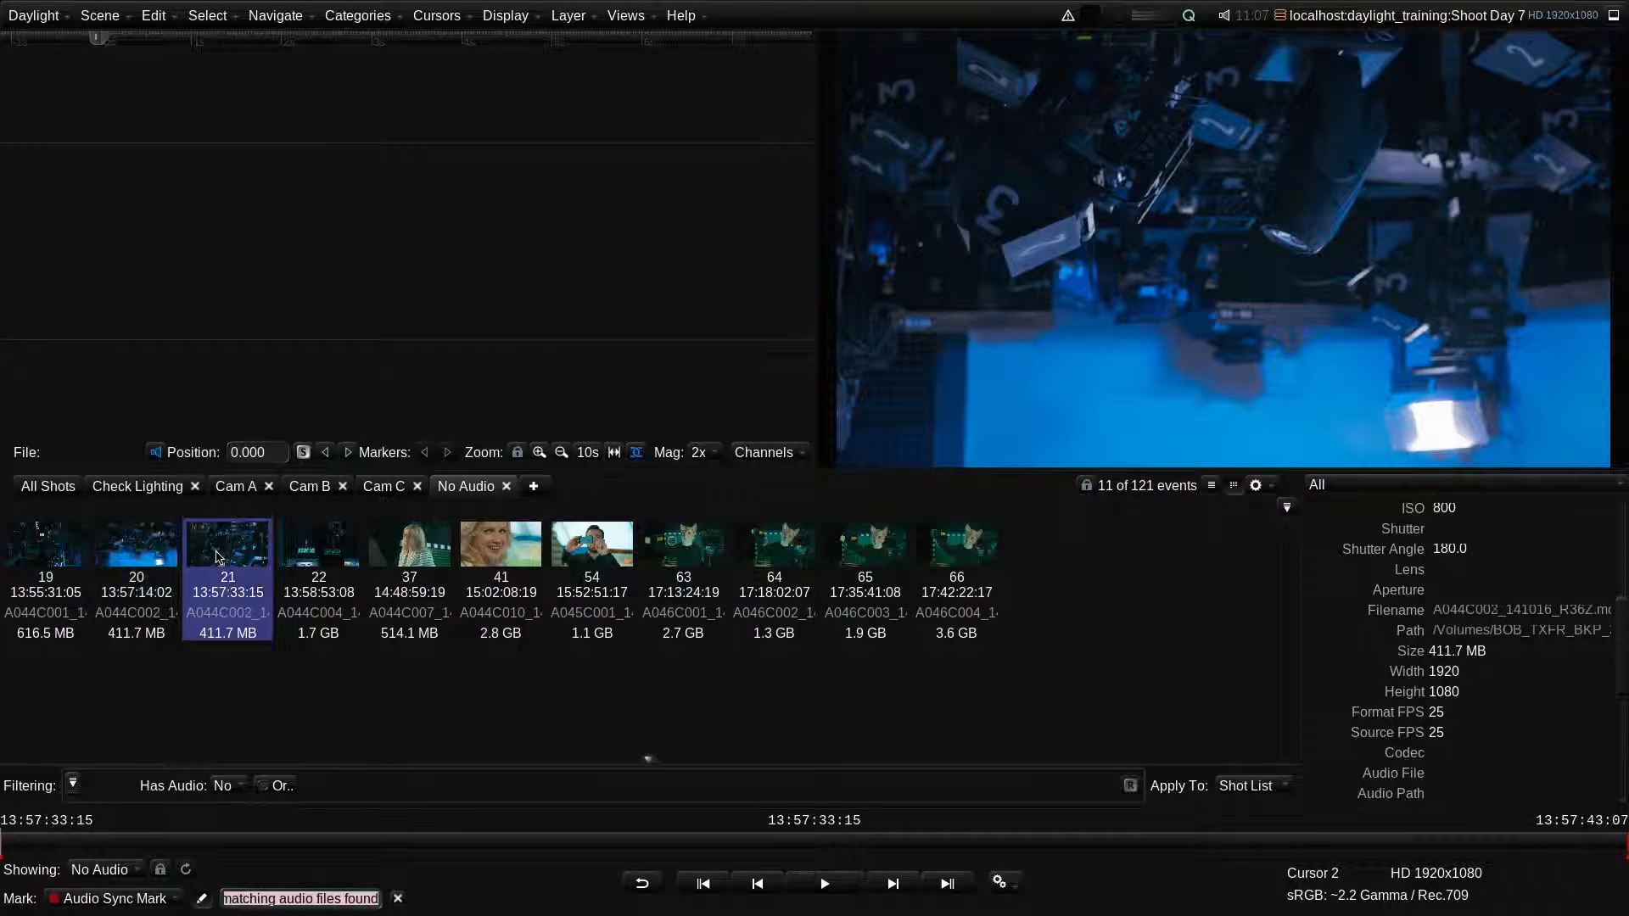
left_click(292, 550)
left_click(400, 549)
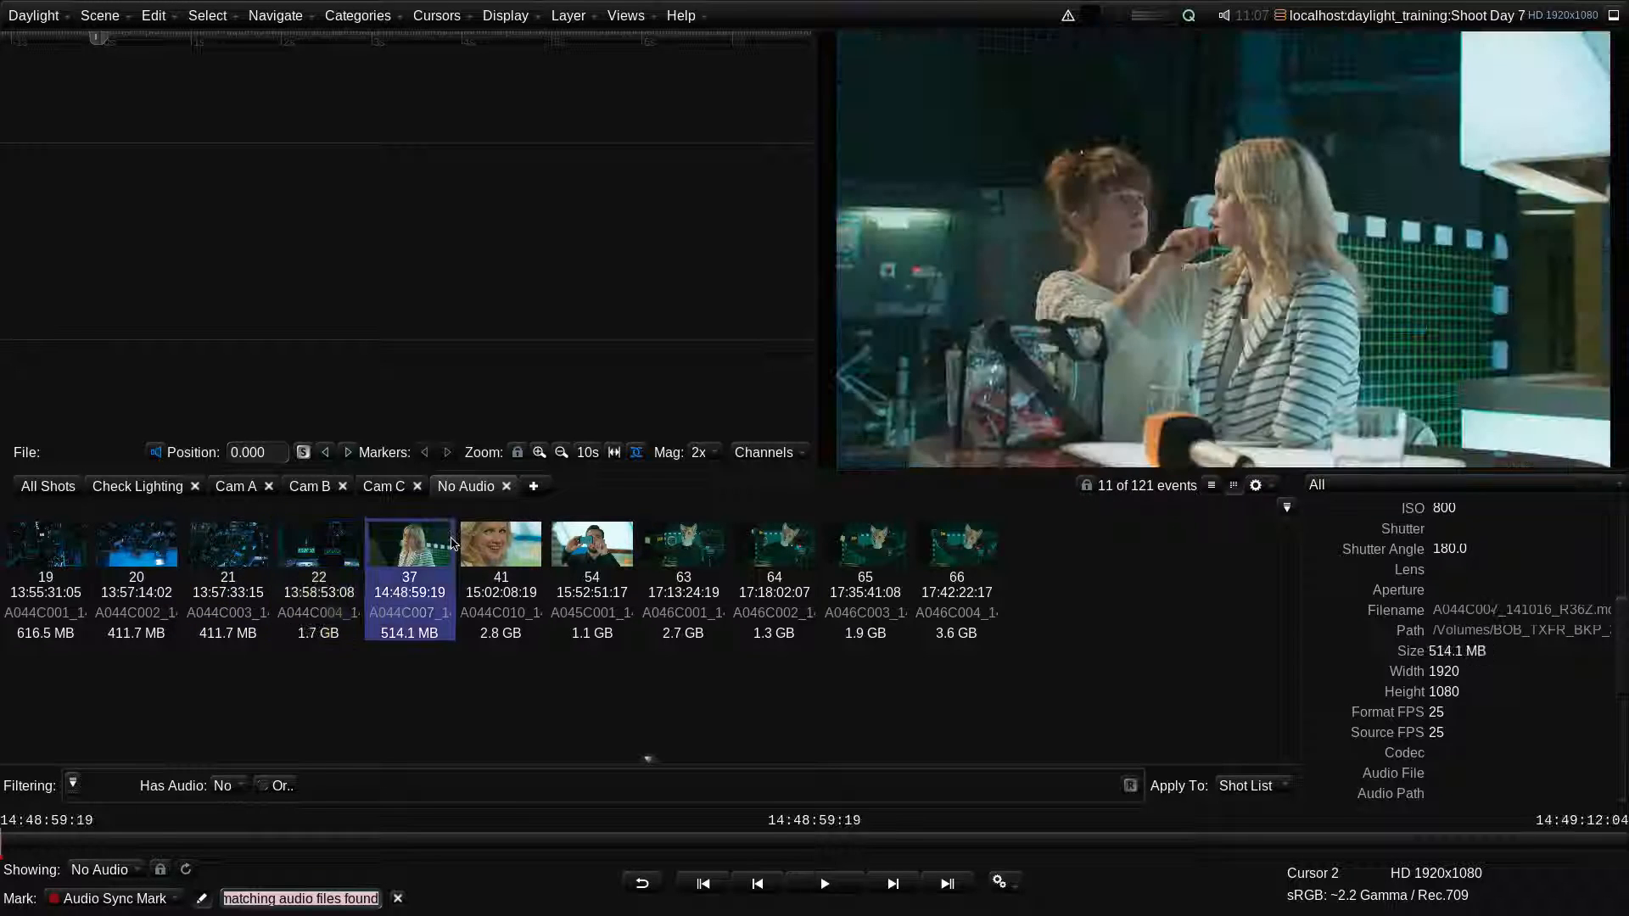
left_click(486, 541)
left_click(587, 545)
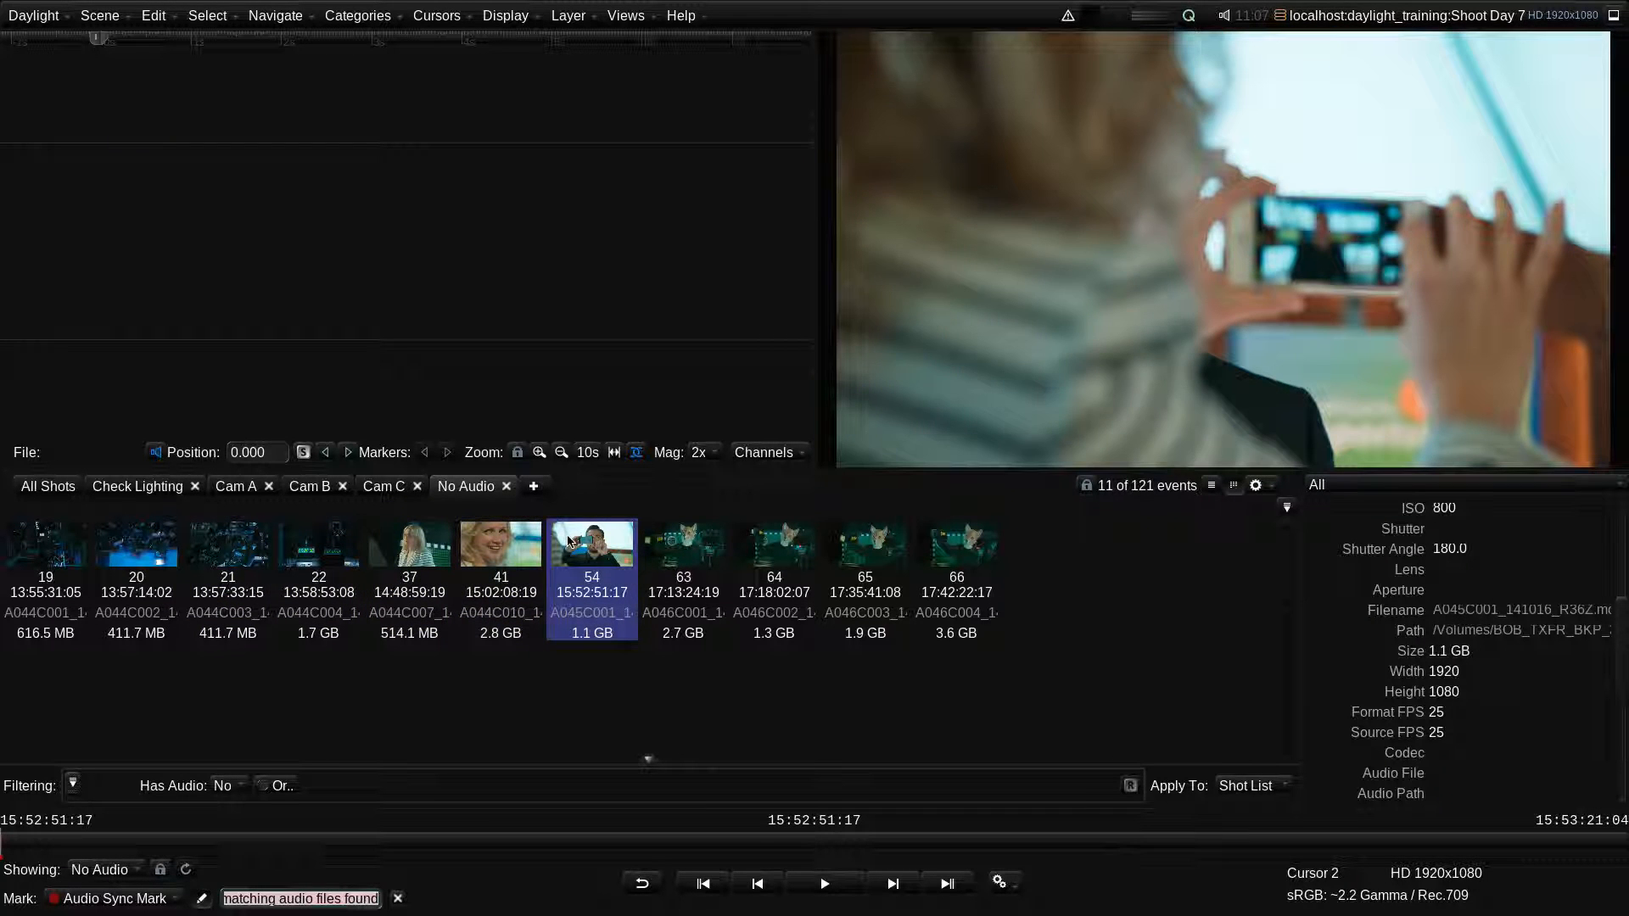
left_click(690, 545)
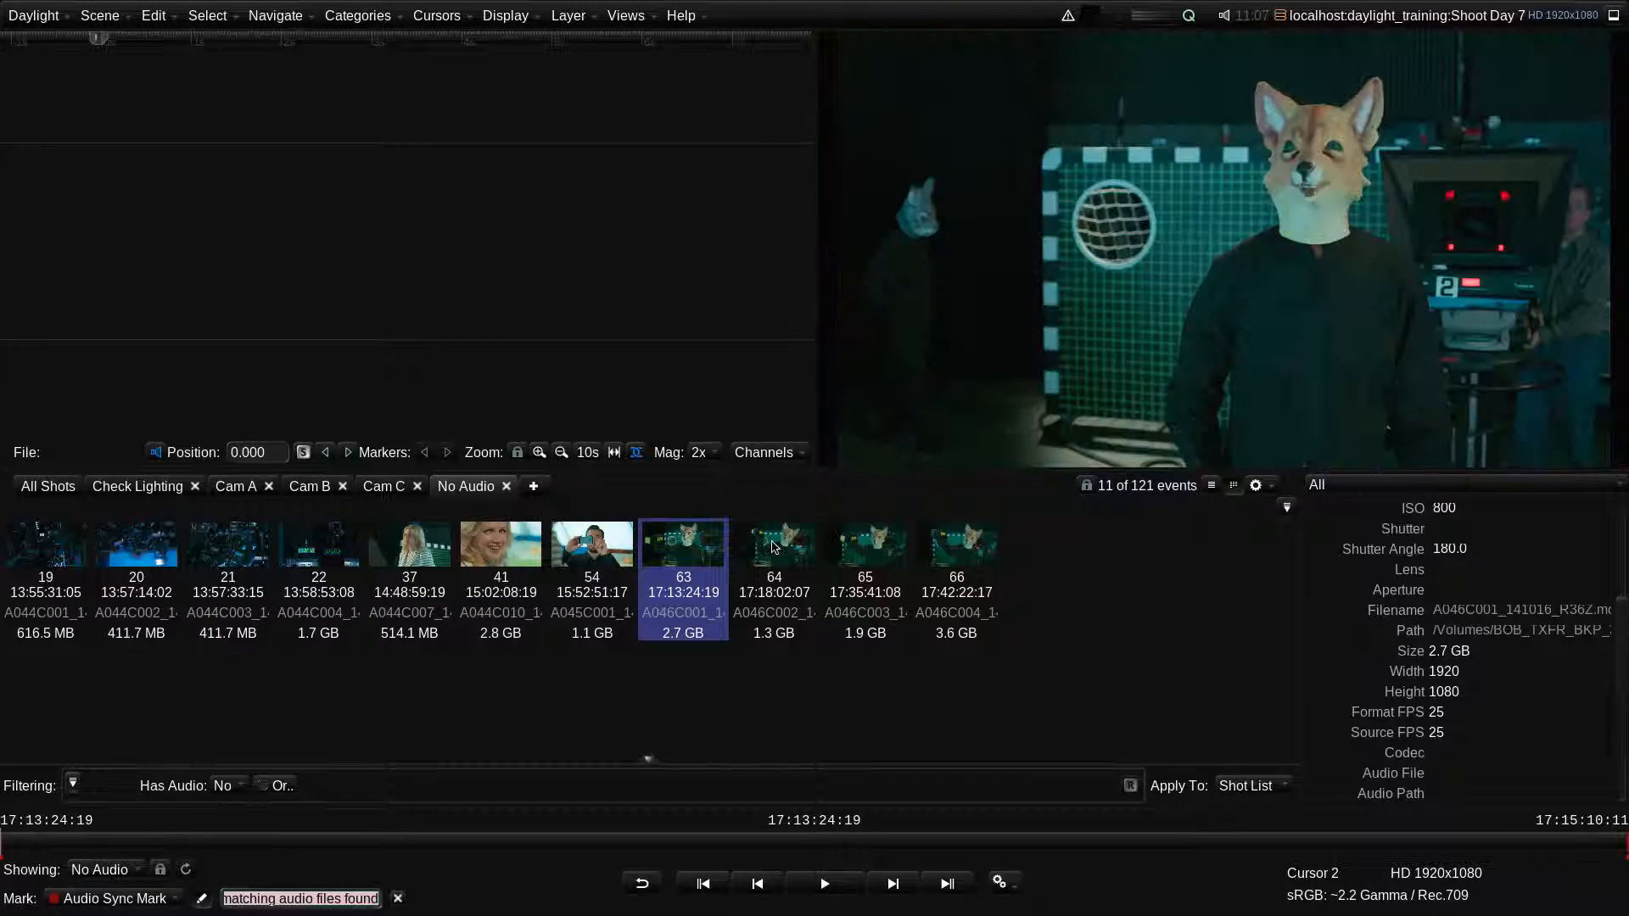
left_click(774, 547)
left_click(865, 547)
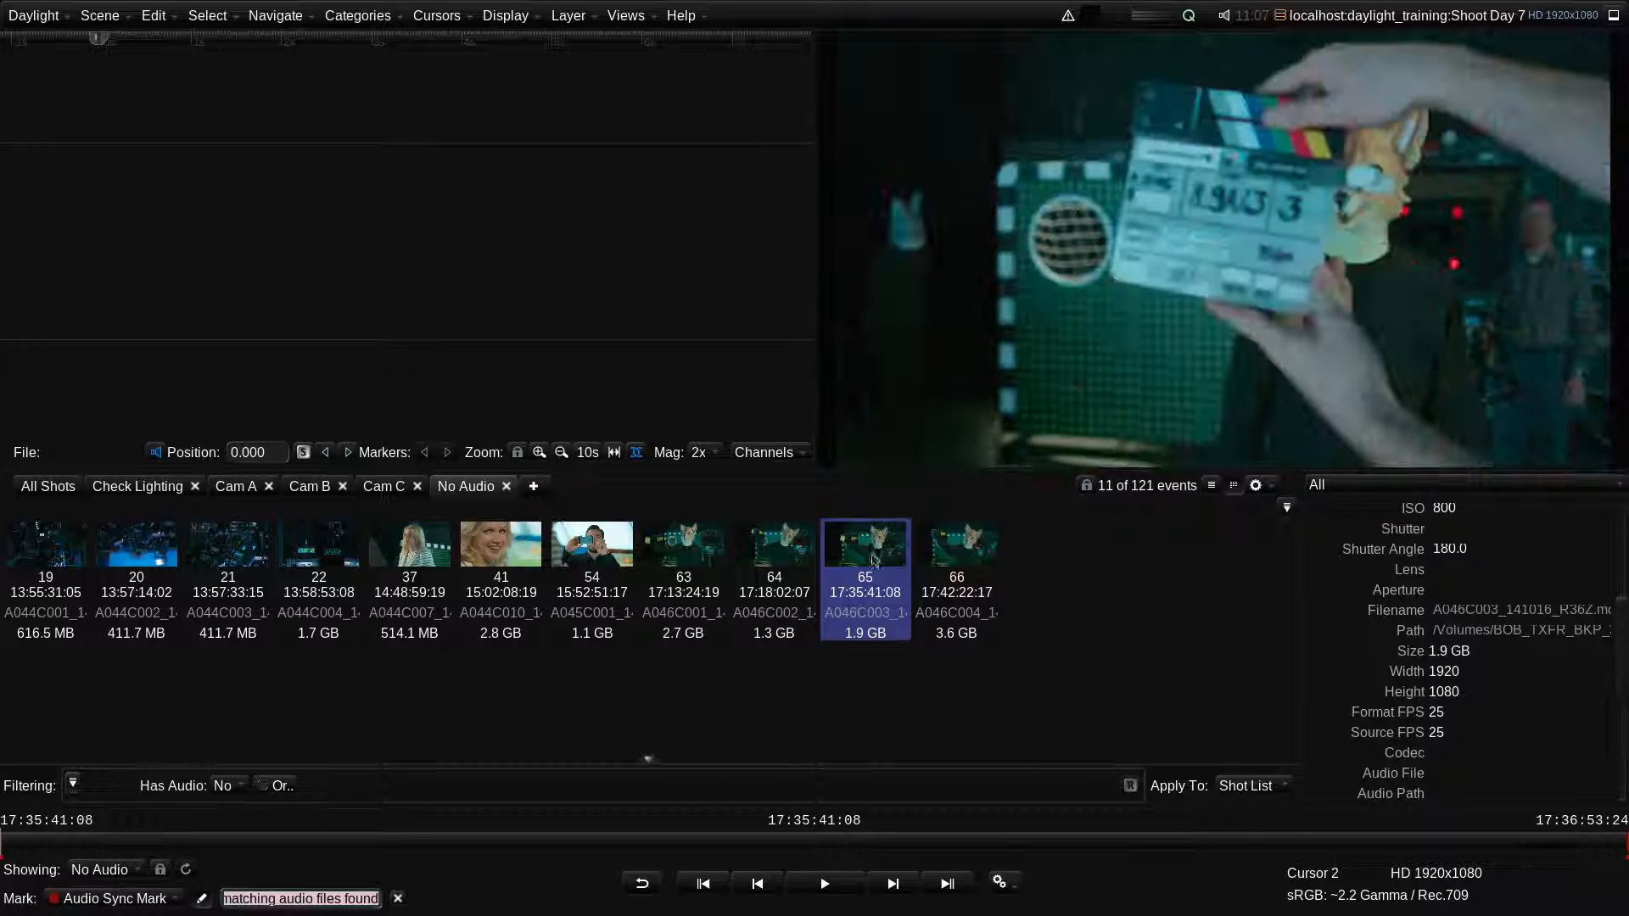
left_click(10, 846)
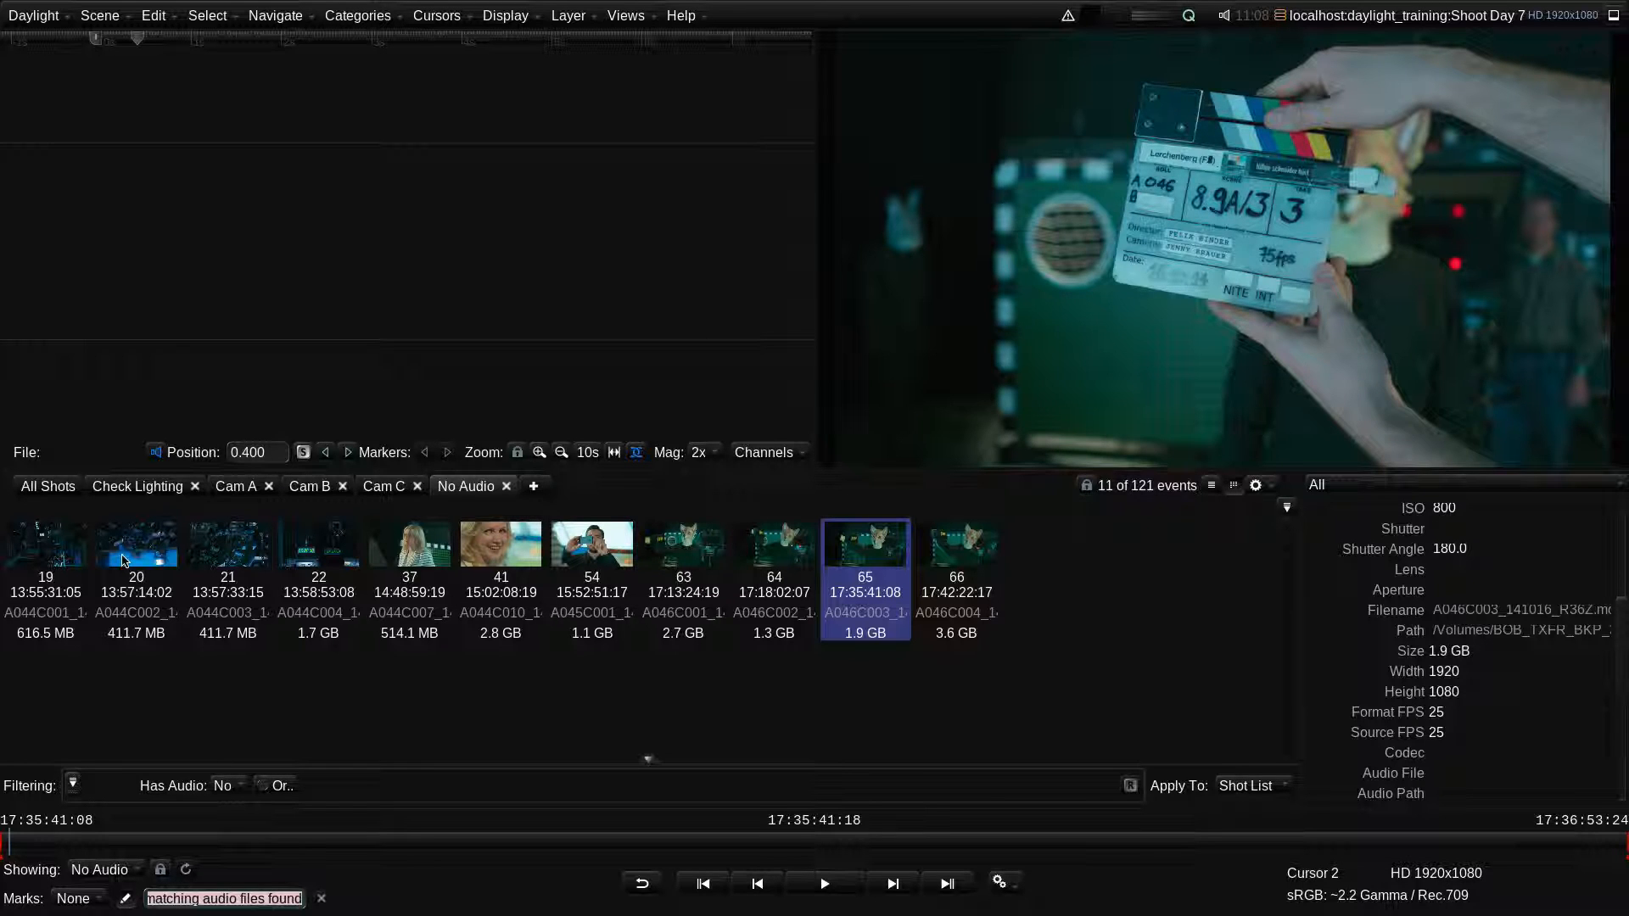
- Show all shots, go to timecode 00:12:34:21 in shot 1, and play it to check its synced audio
left_click(65, 490)
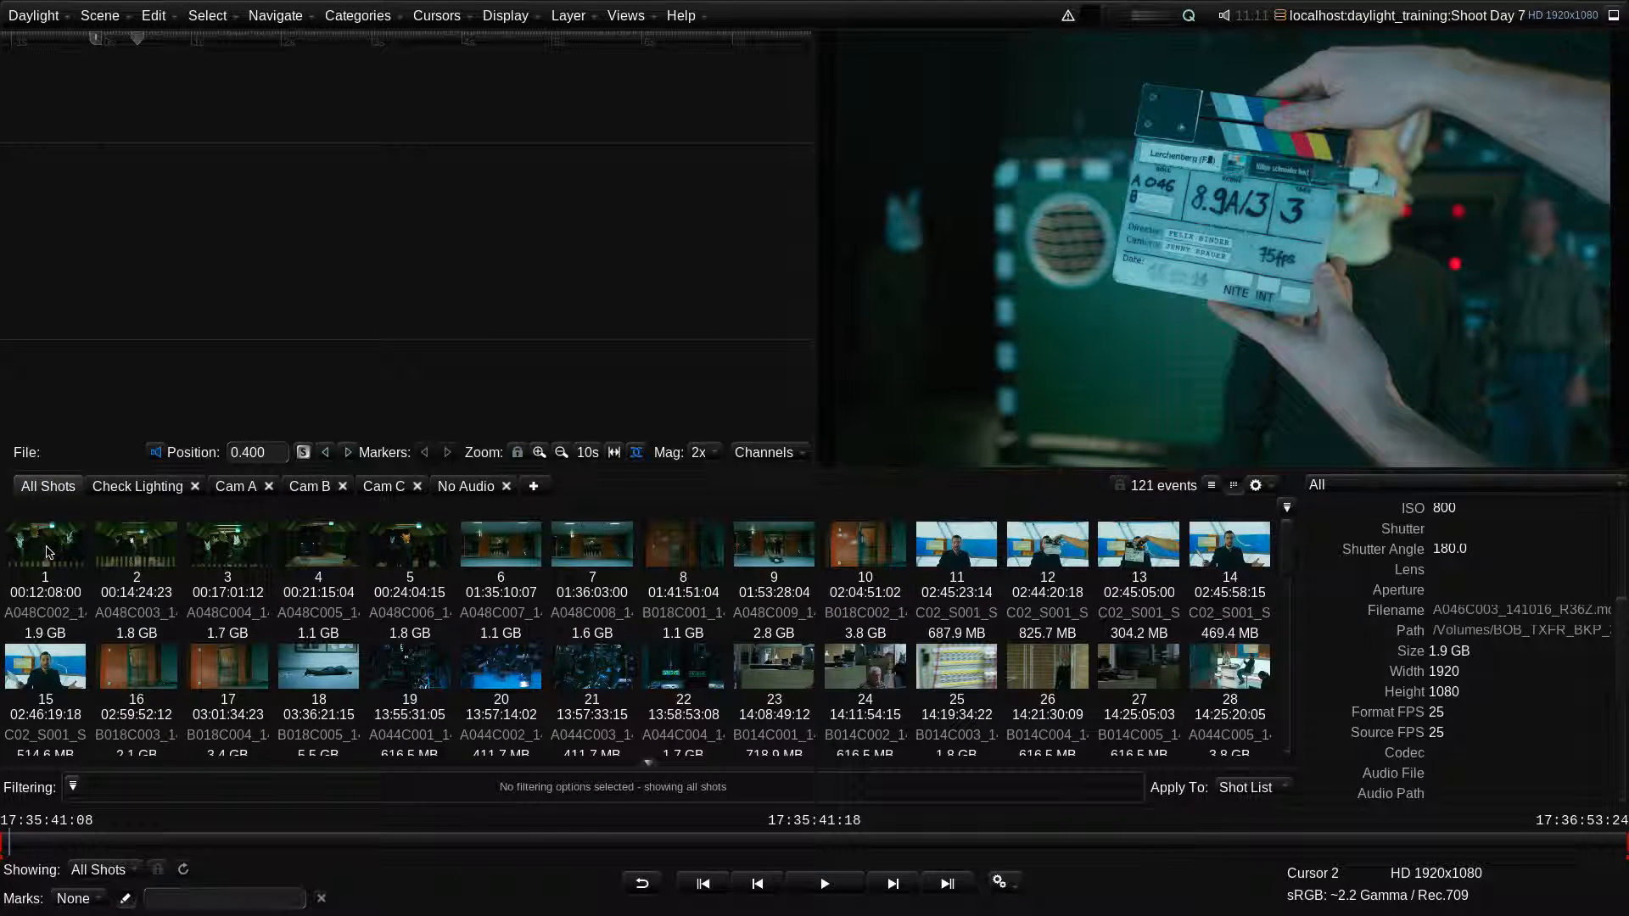
left_click(46, 553)
left_click_drag(32, 851, 868, 781)
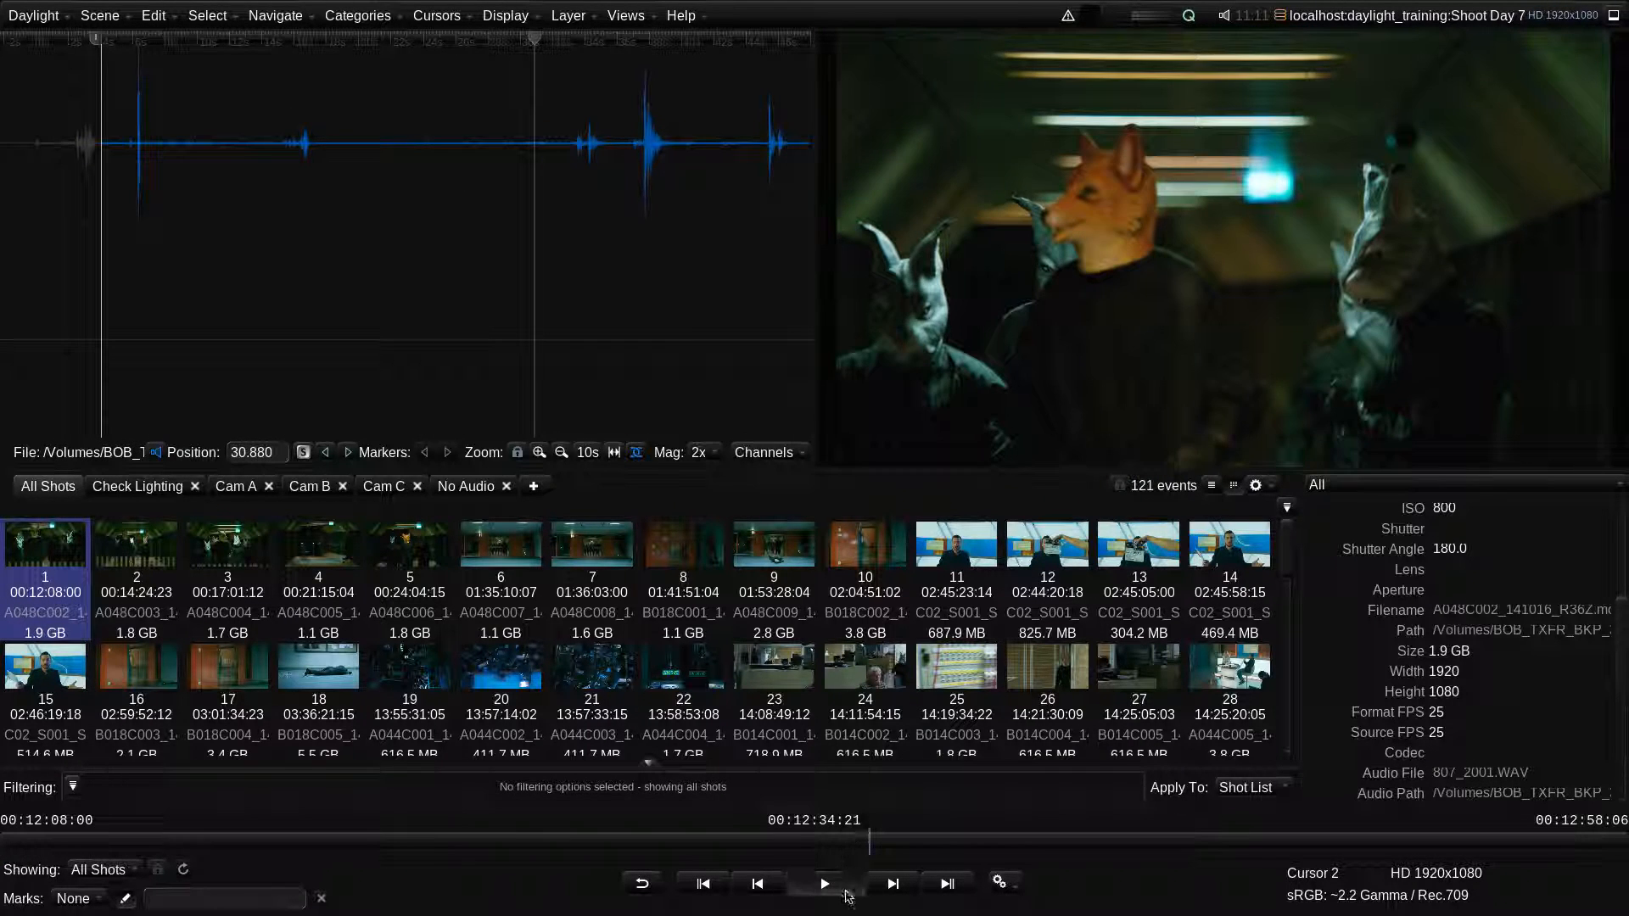
left_click(847, 895)
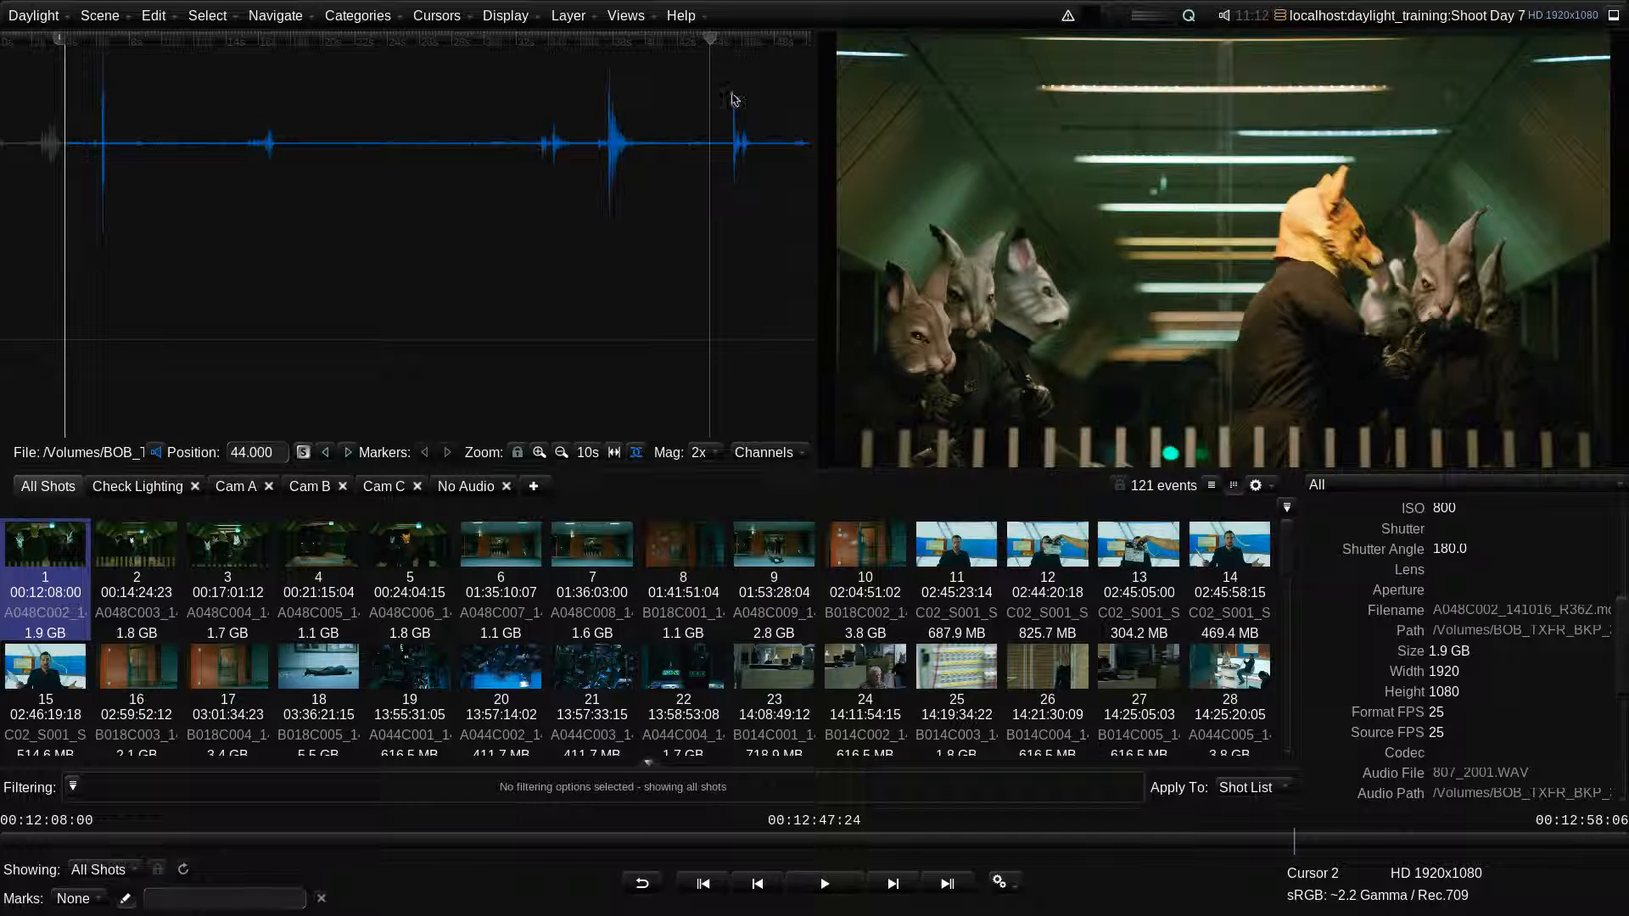
- Move the waveform playhead of shot 1 to the slate clap at position 6.440 to check the sync
left_click_drag(709, 38, 107, 49)
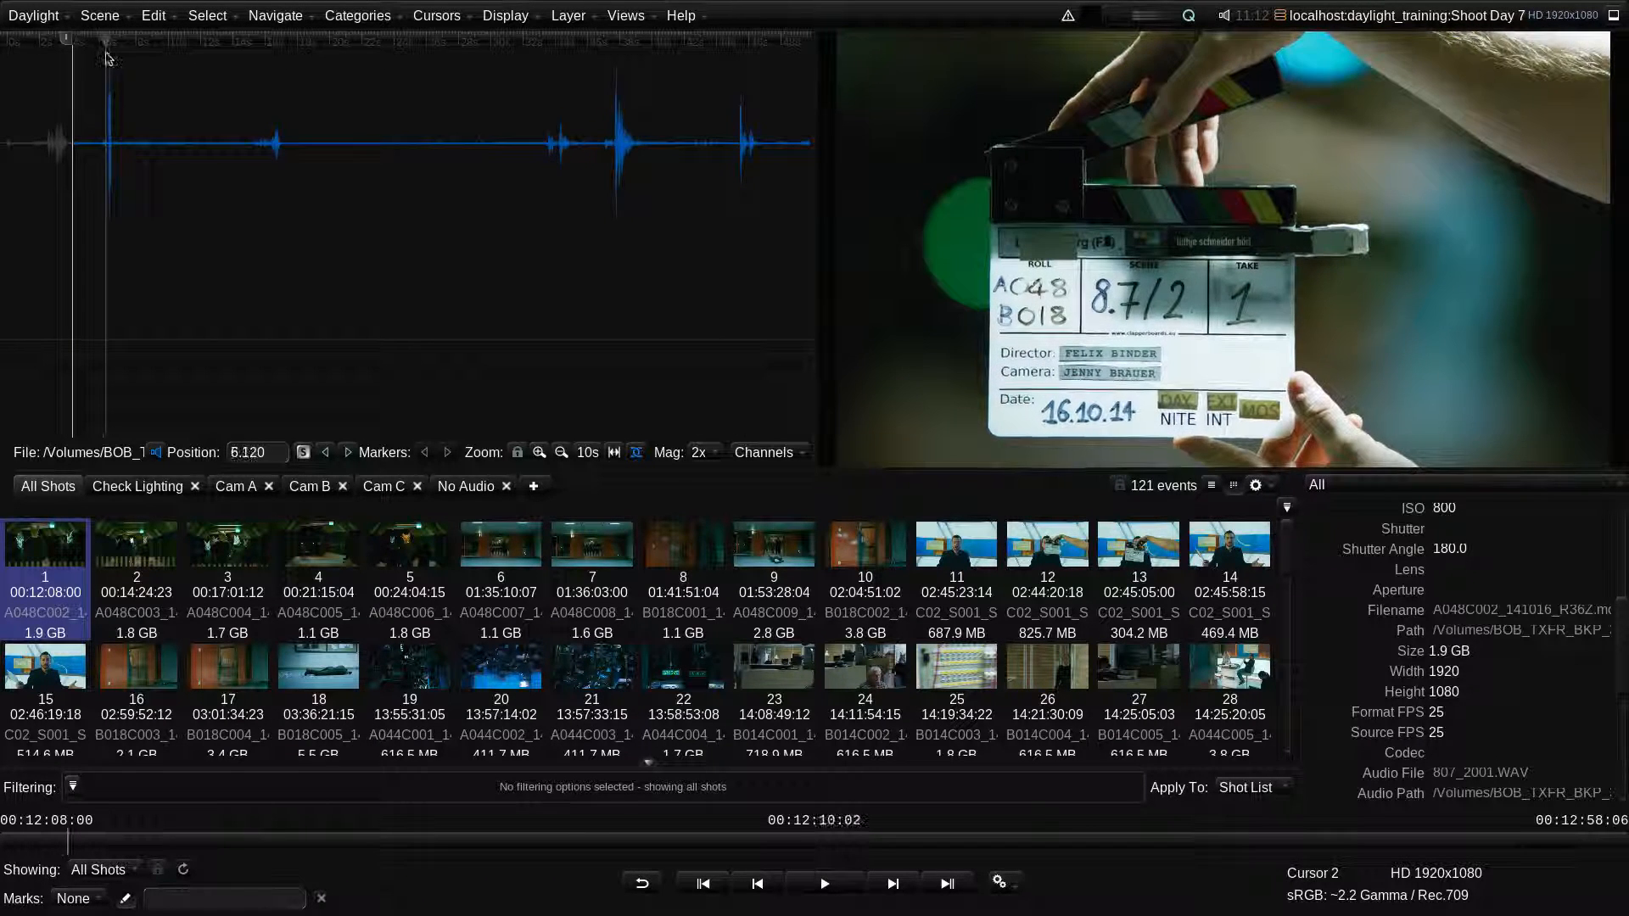
left_click(538, 454)
left_click(539, 454)
left_click(538, 454)
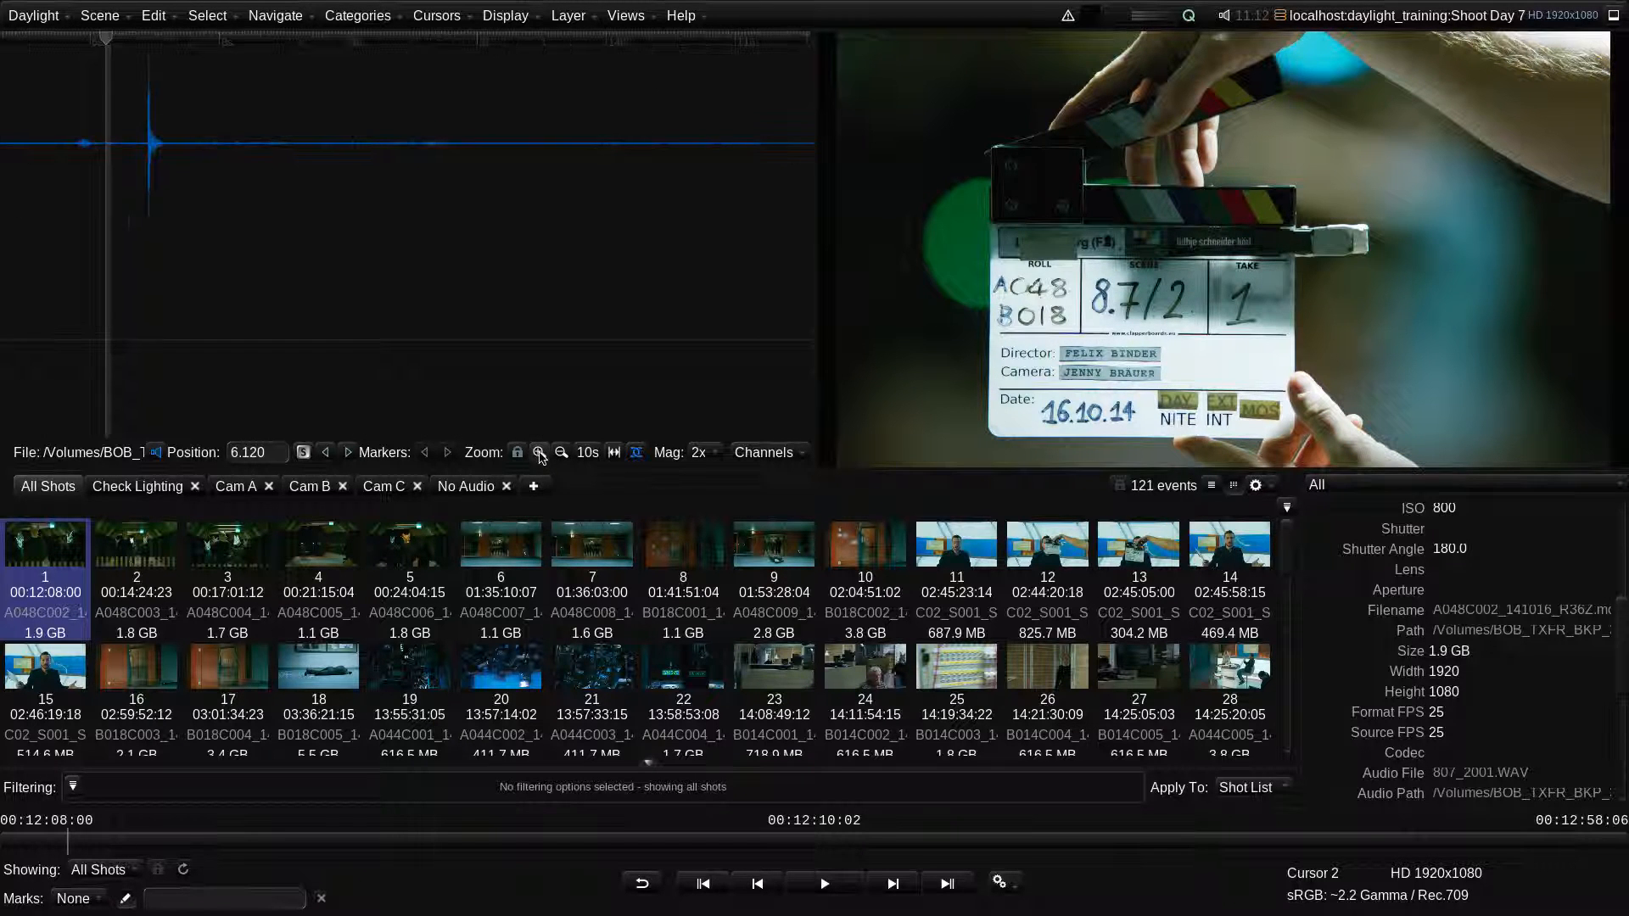
left_click_drag(108, 41, 151, 45)
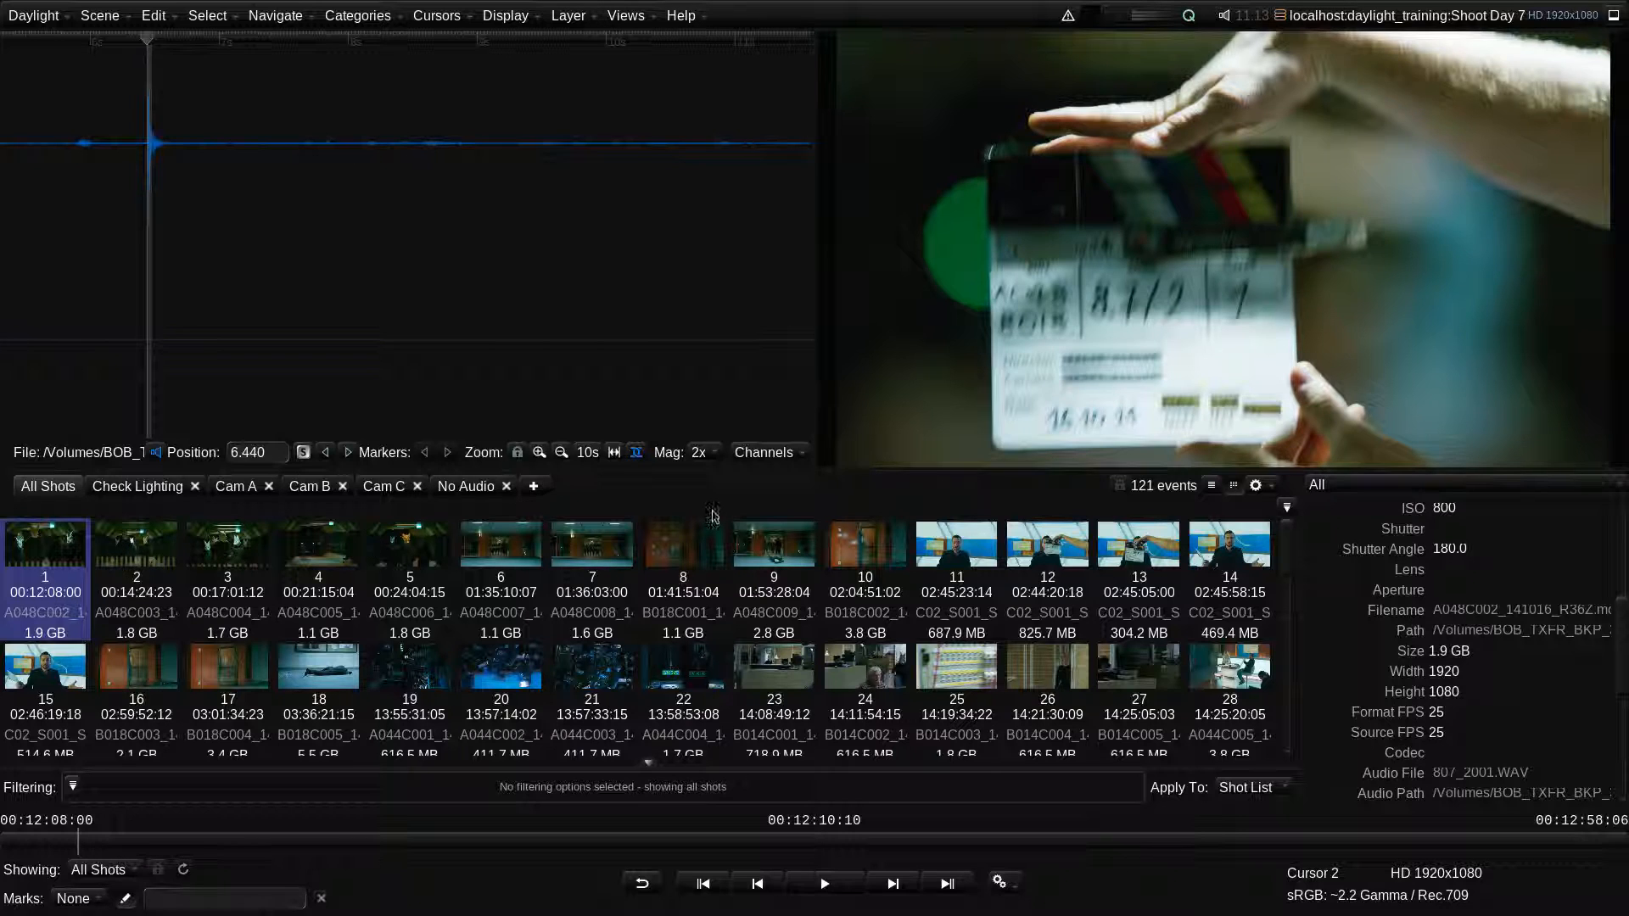
- Show the shots as a detailed list and look through their Scene and Take metadata
left_click(1212, 485)
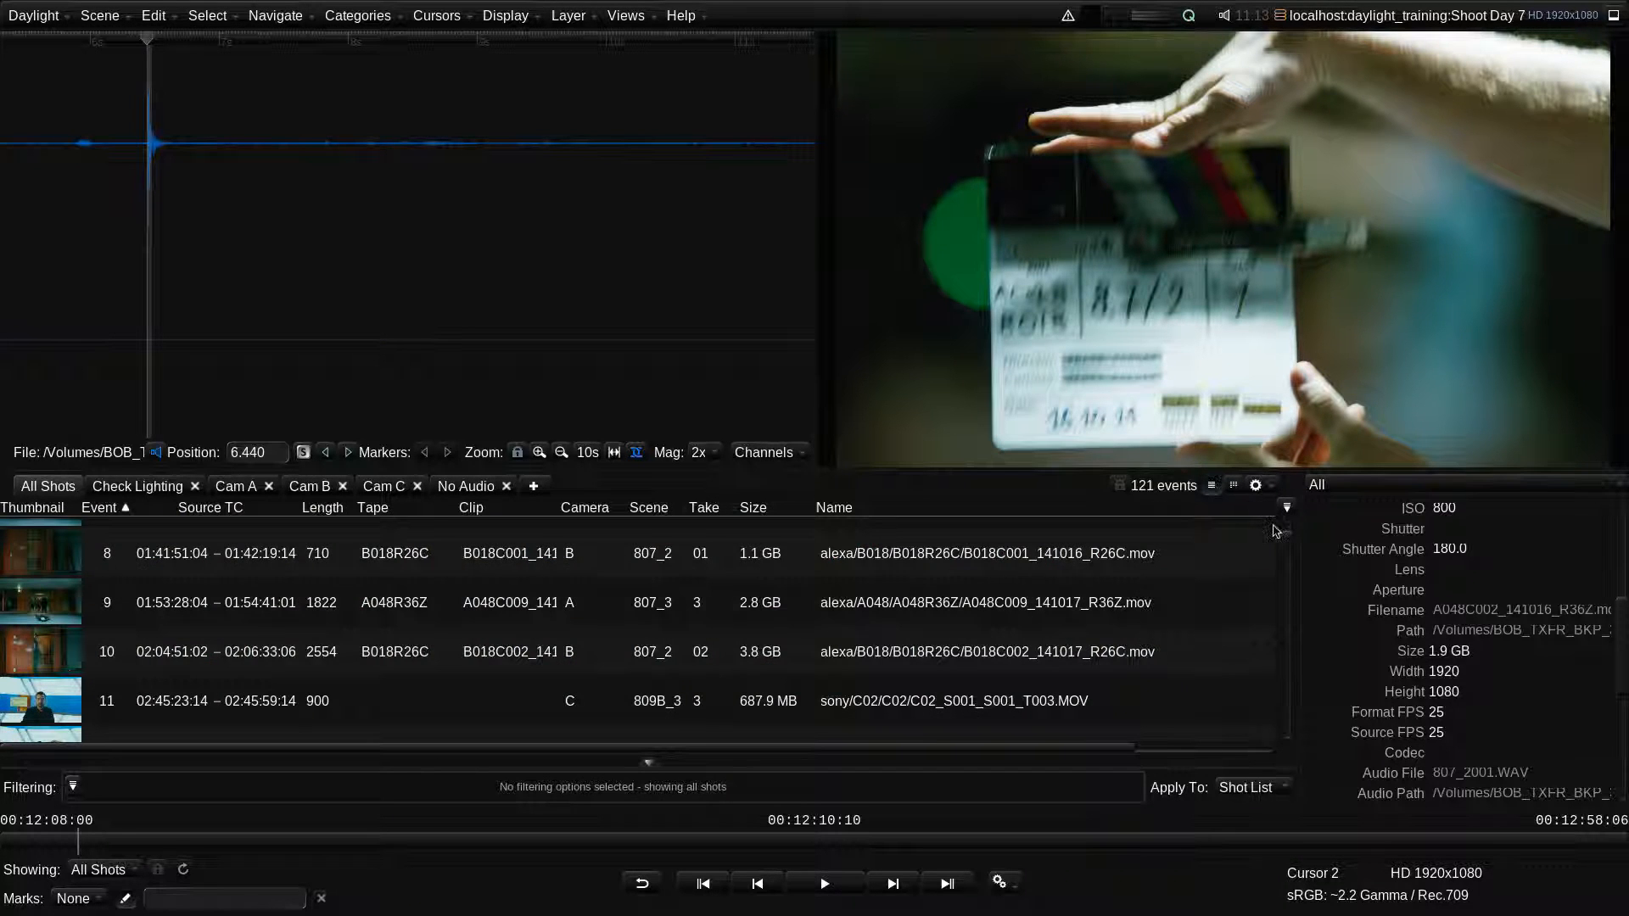
left_click_drag(1287, 544, 1287, 532)
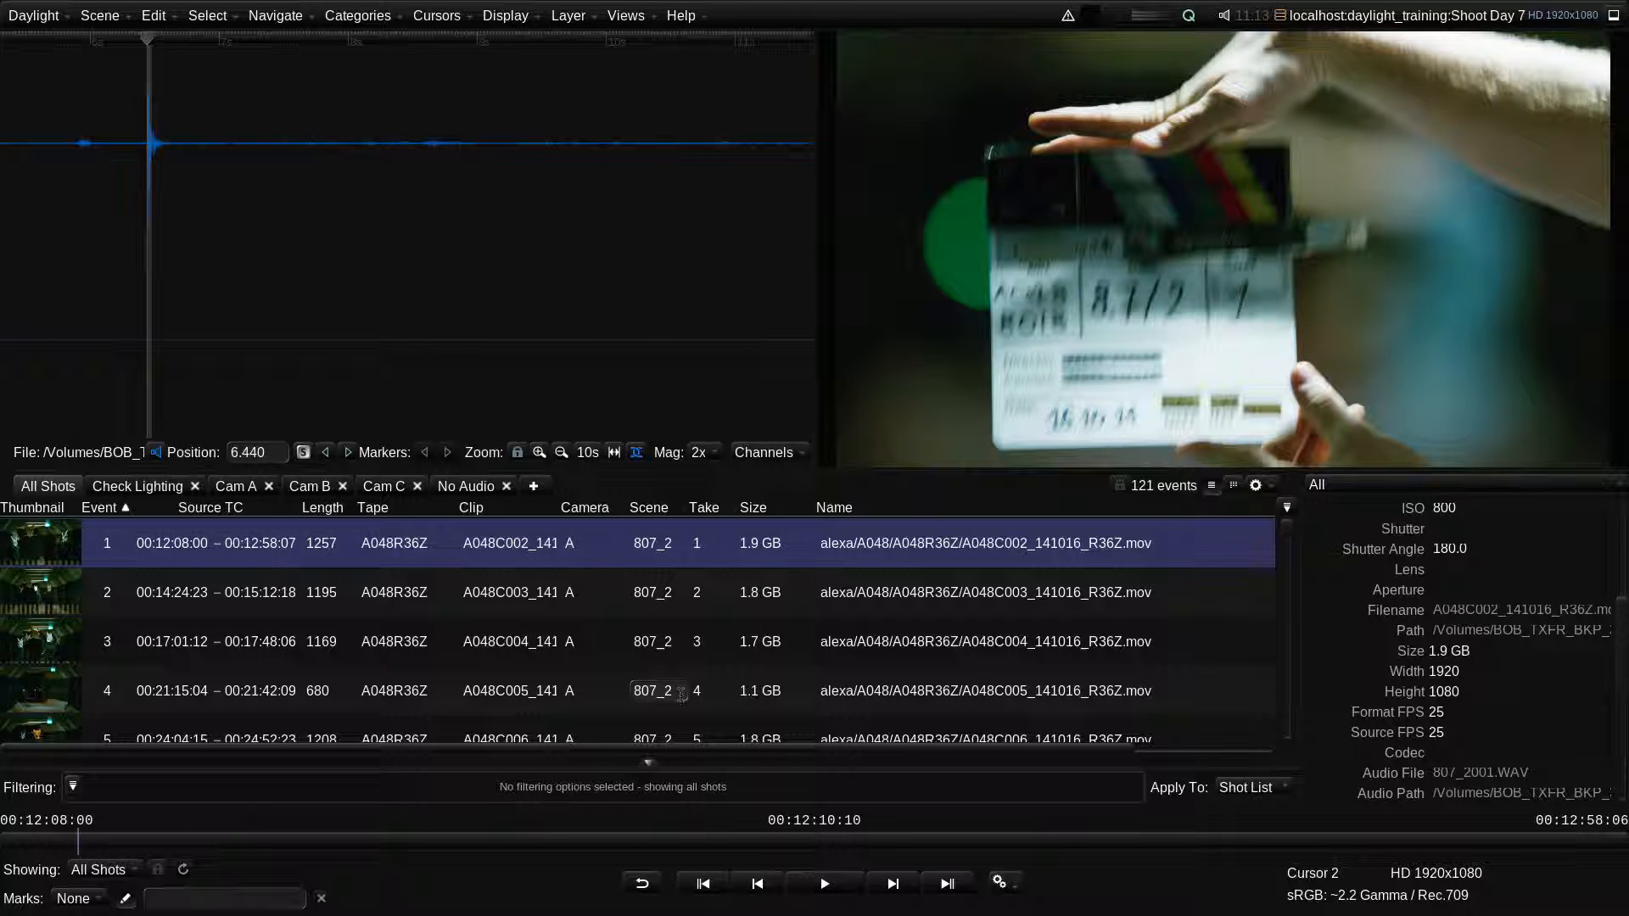
scroll(681, 694, "down", 7)
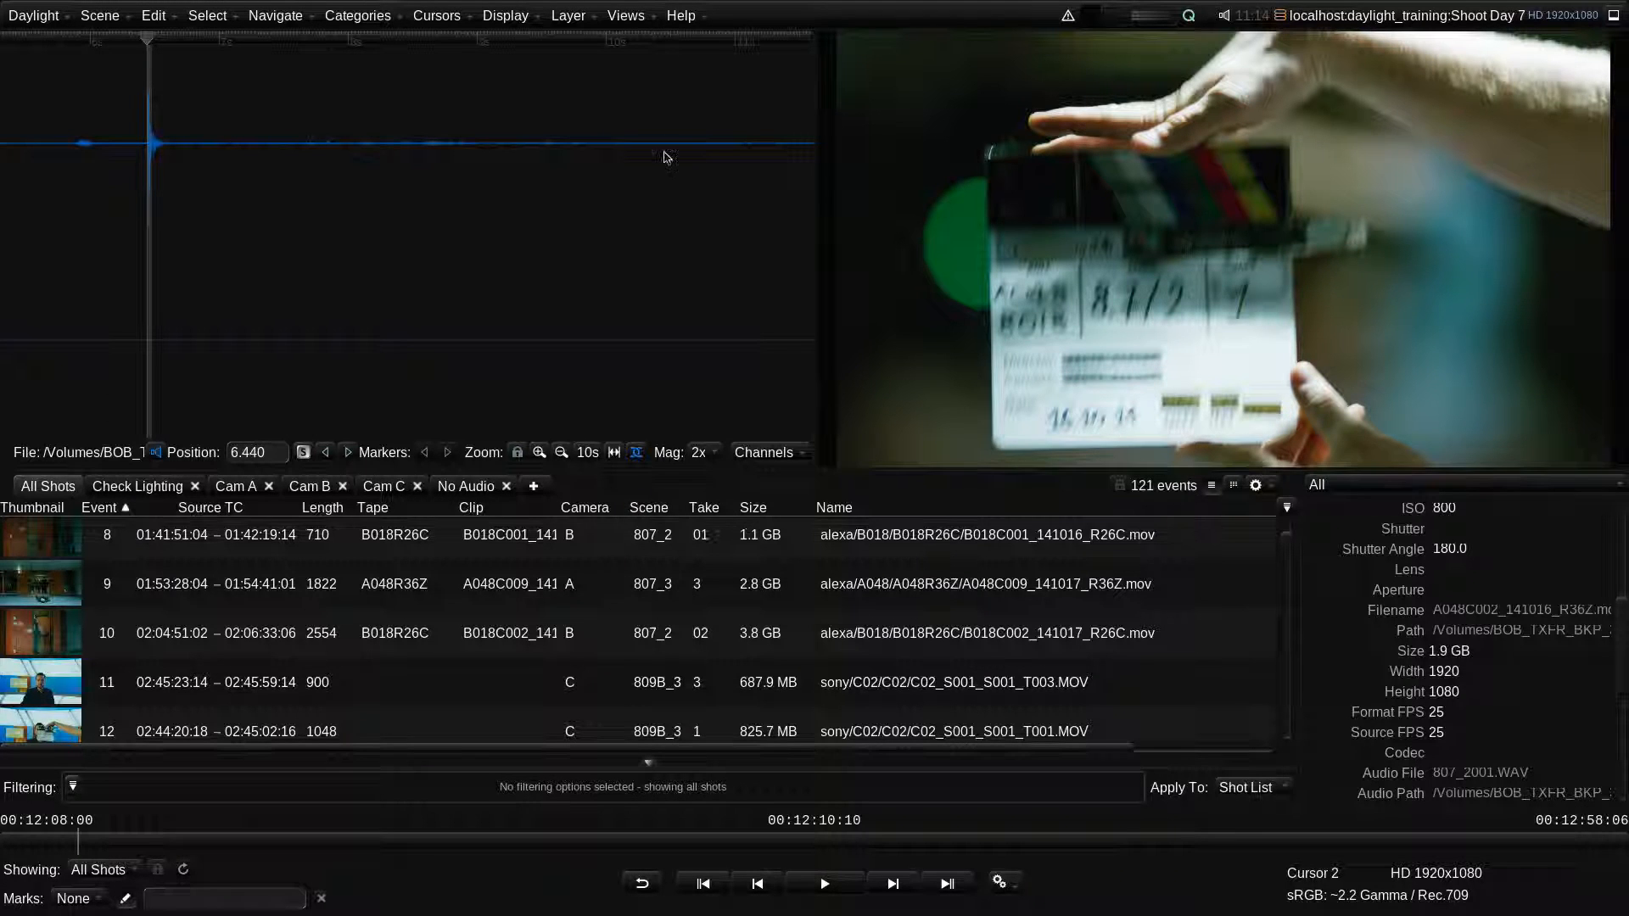
- Reopen Audio Sync, set it to search for Date & Source Timecode, and enable Clap Detect
left_click(627, 16)
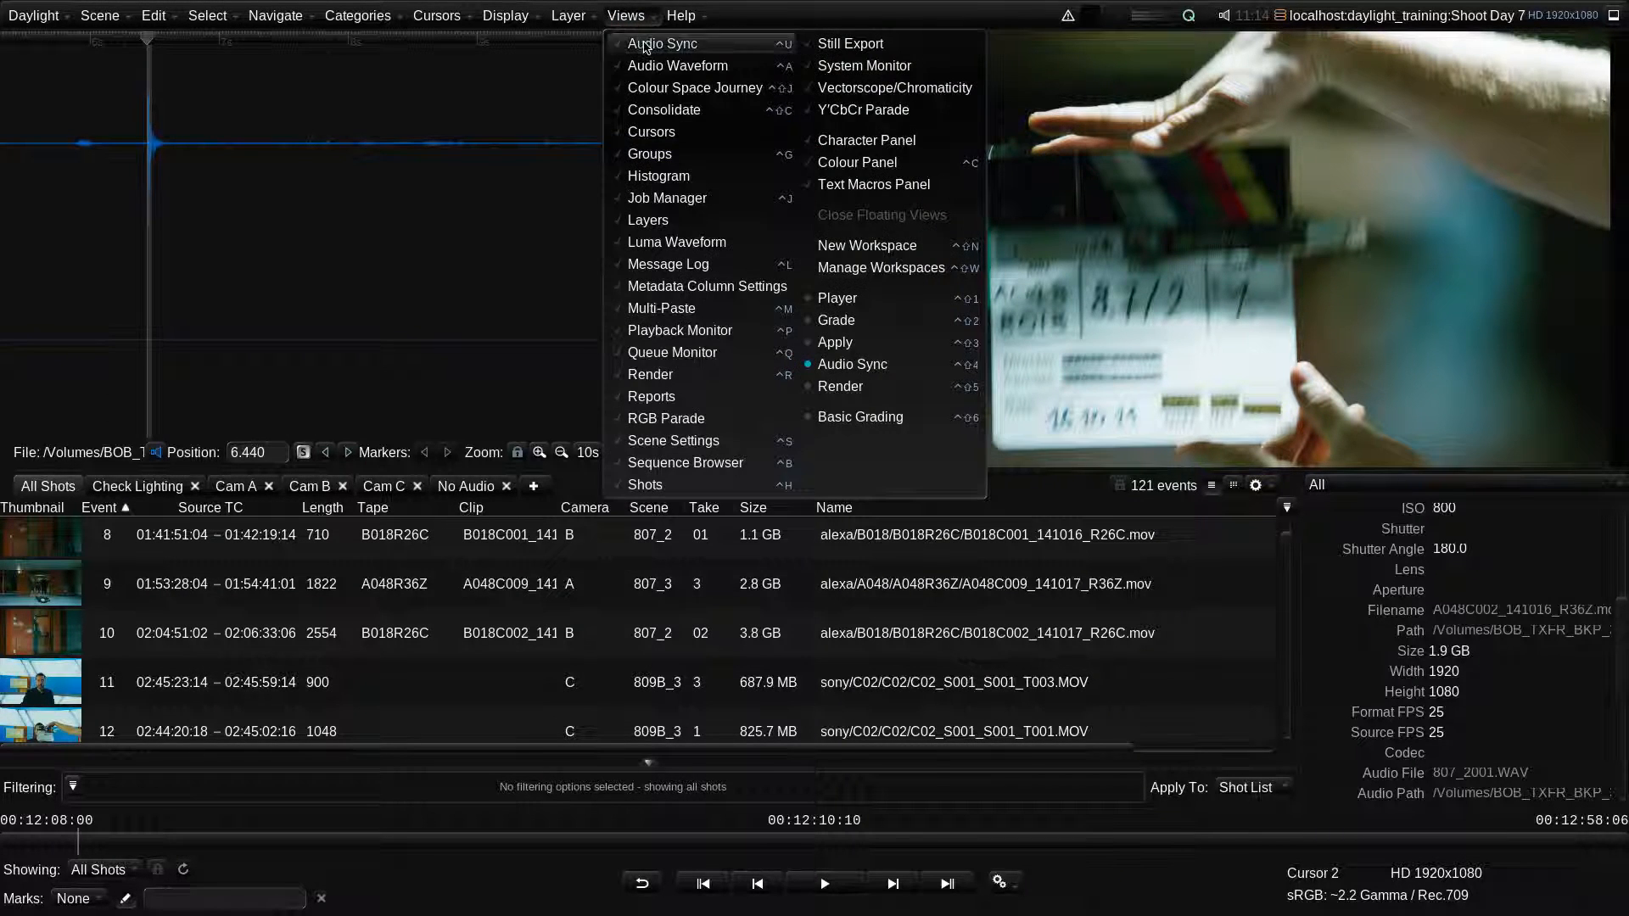
left_click(644, 44)
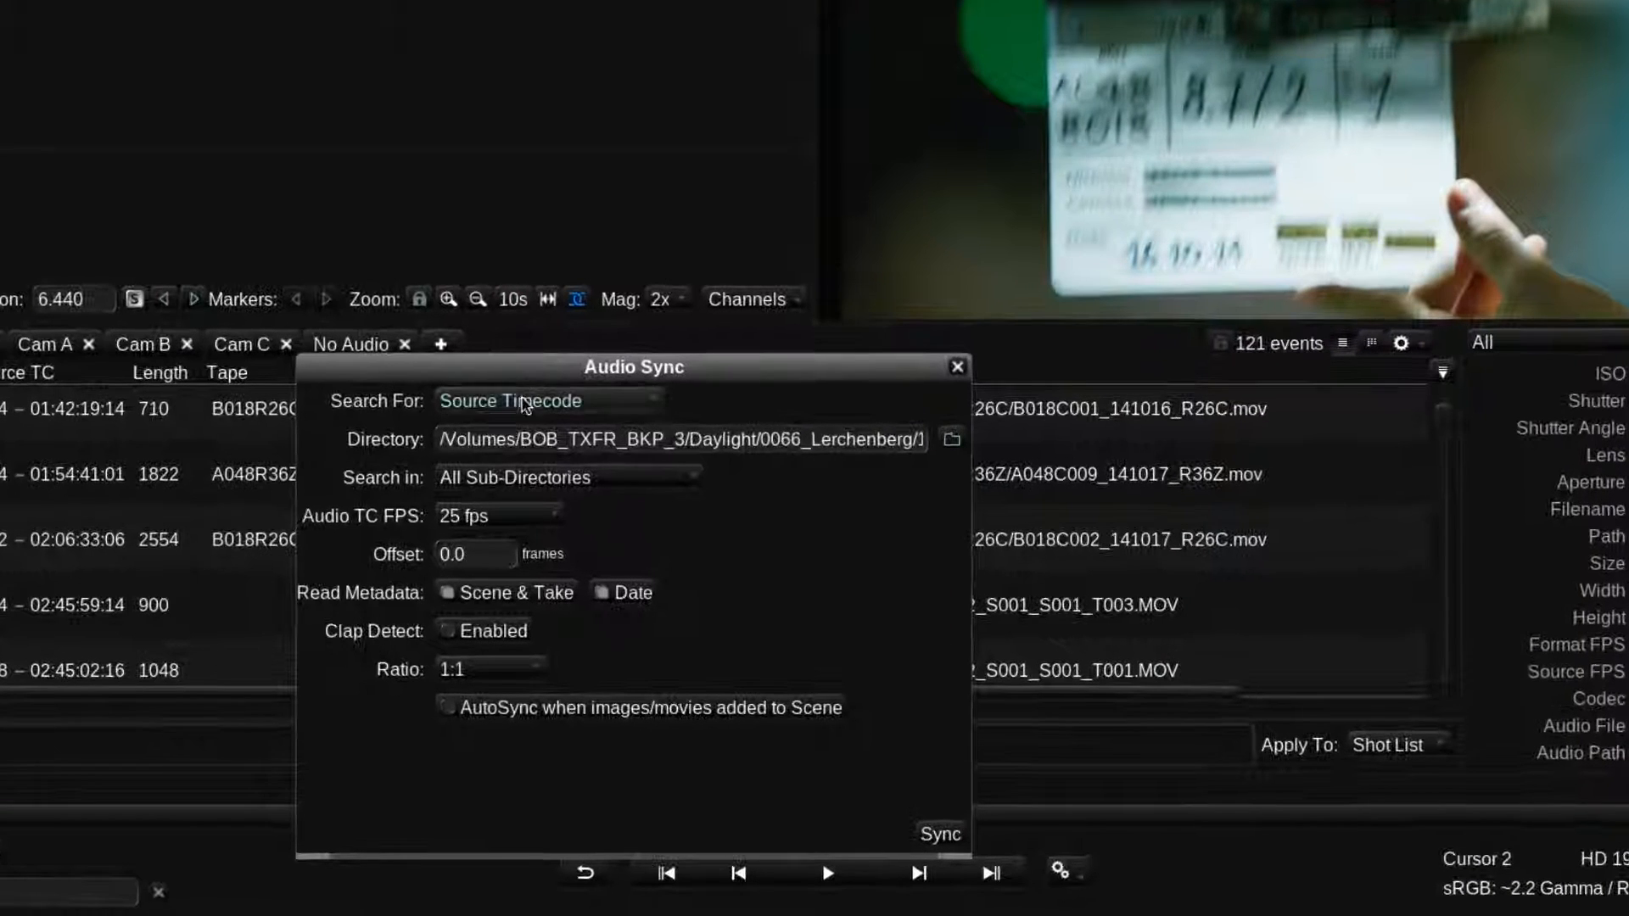
left_click(597, 410)
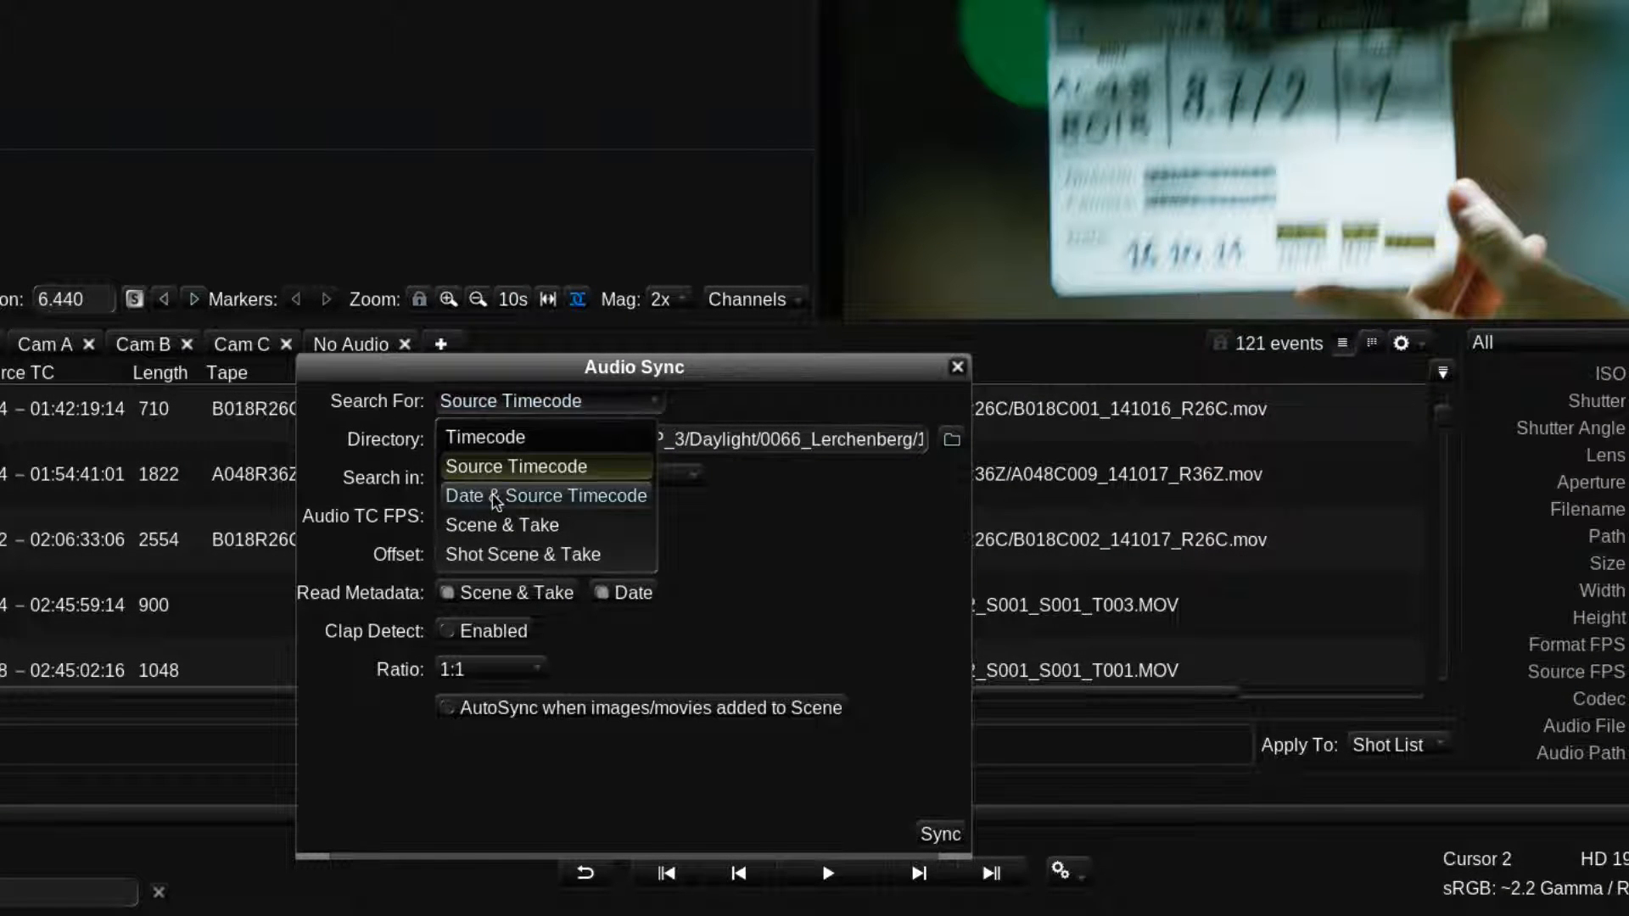
left_click(599, 497)
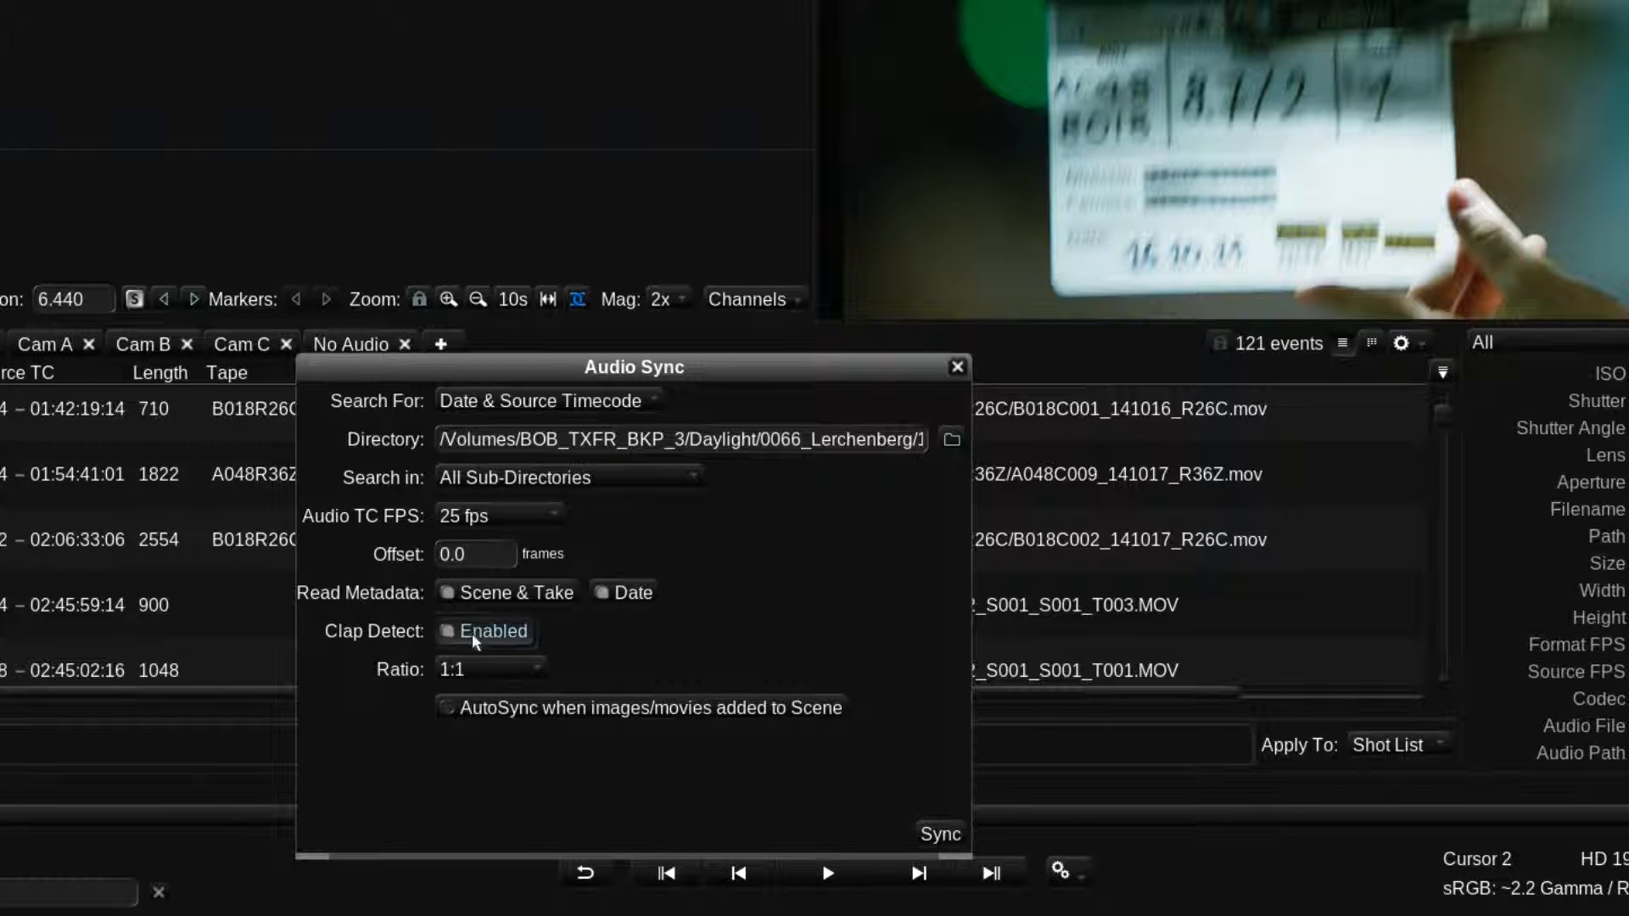
left_click(518, 641)
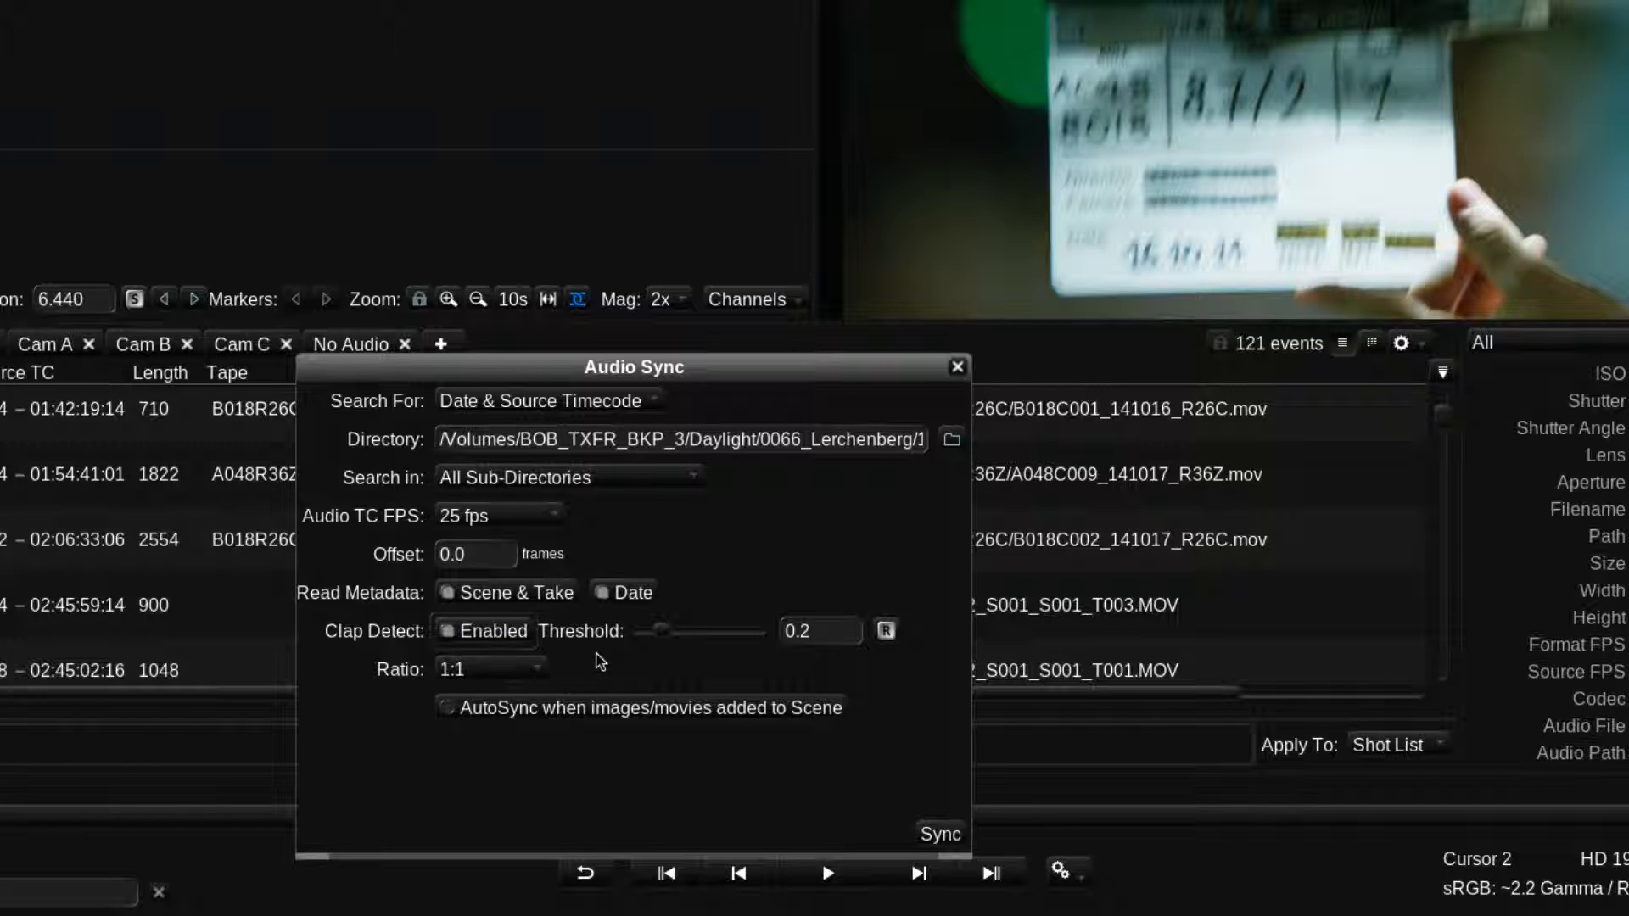